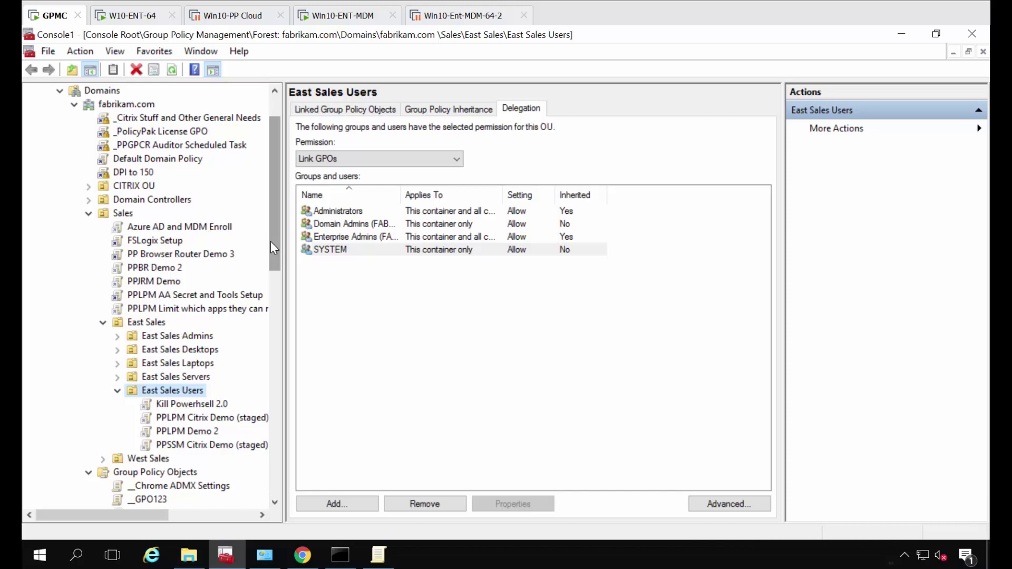
- Create a new unlinked Group Policy Object named __GPO TEST123
drag(271, 242, 276, 334)
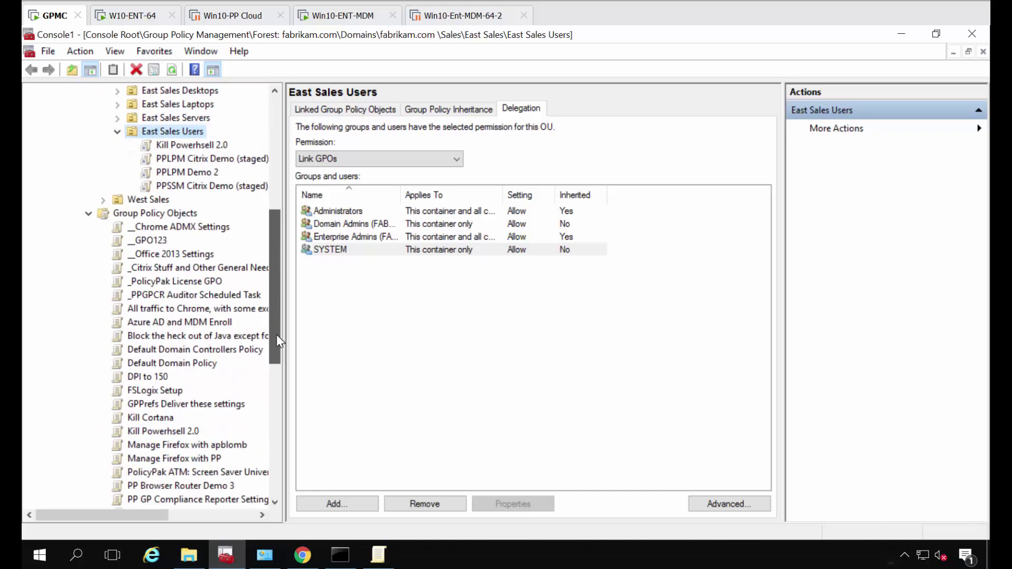
right_click(150, 213)
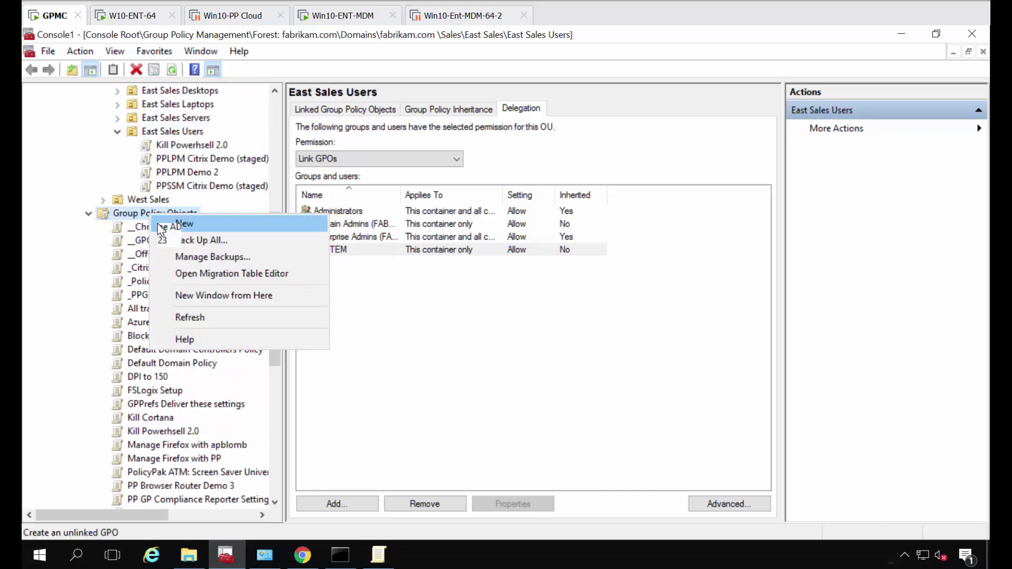
click(158, 220)
key(BackSpace)
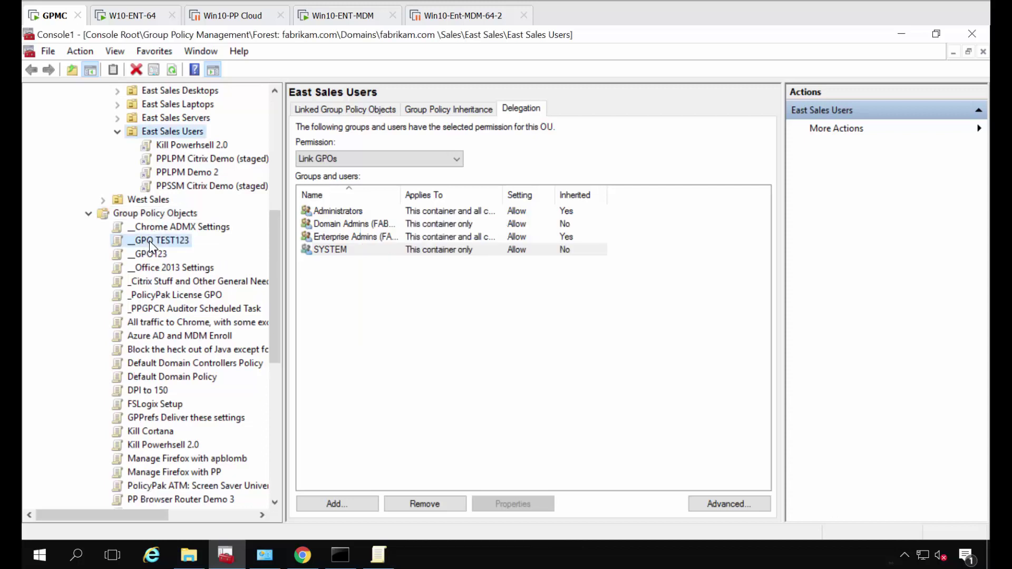
- Open __GPO TEST123 for editing and go to the Shortcuts preferences in the user-side Windows Settings
right_click(150, 241)
click(163, 251)
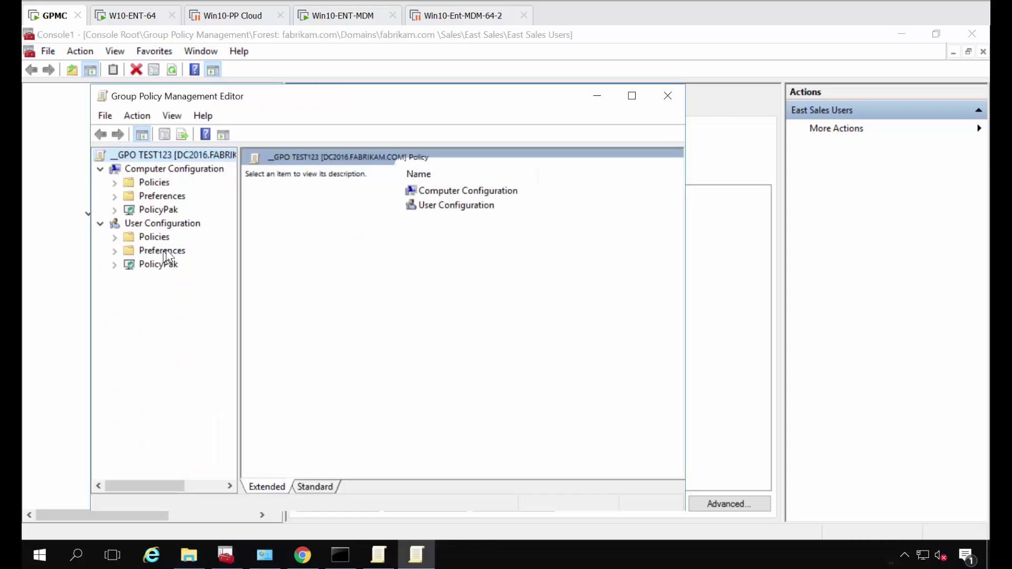
double_click(253, 98)
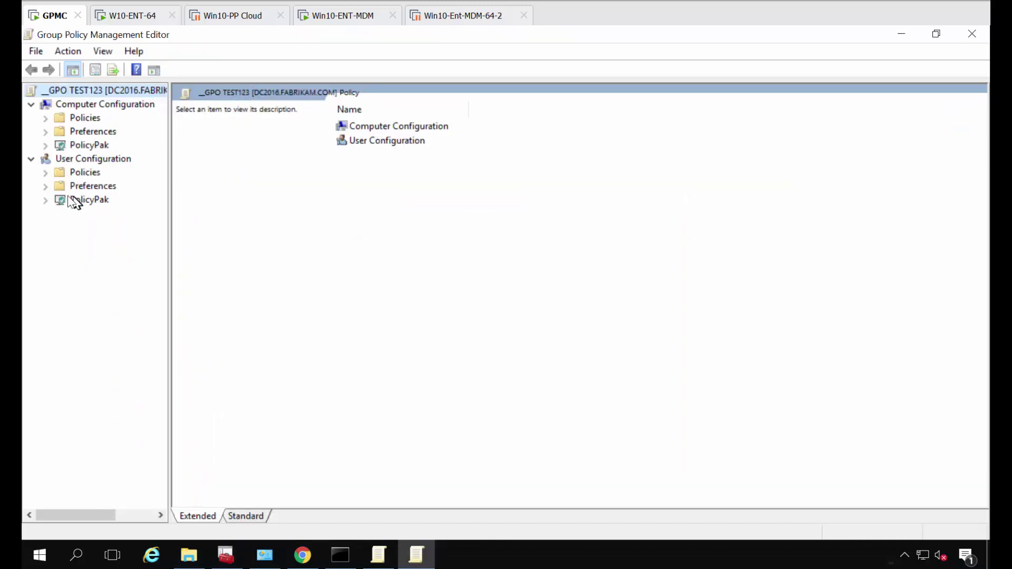
click(45, 187)
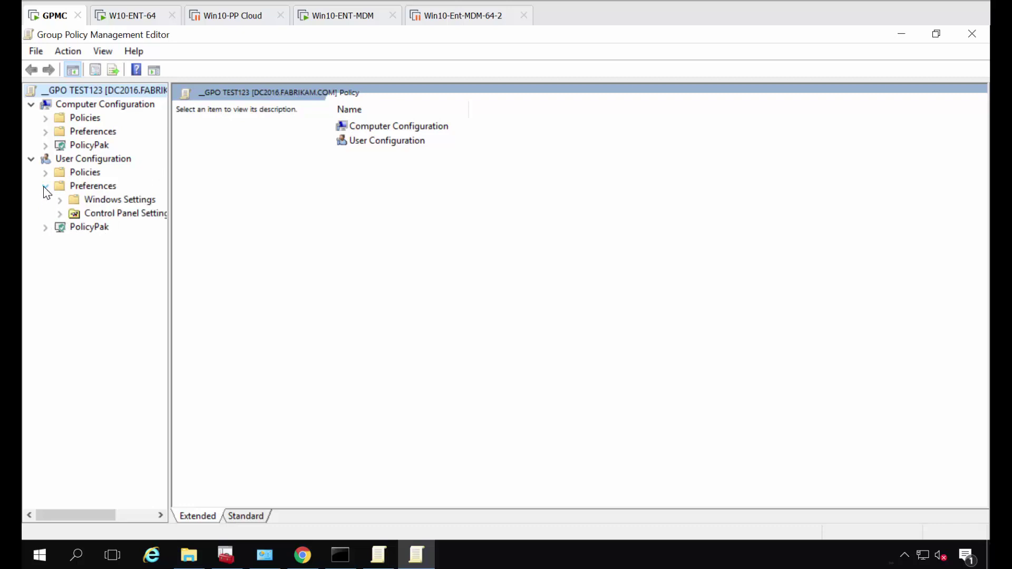
click(60, 200)
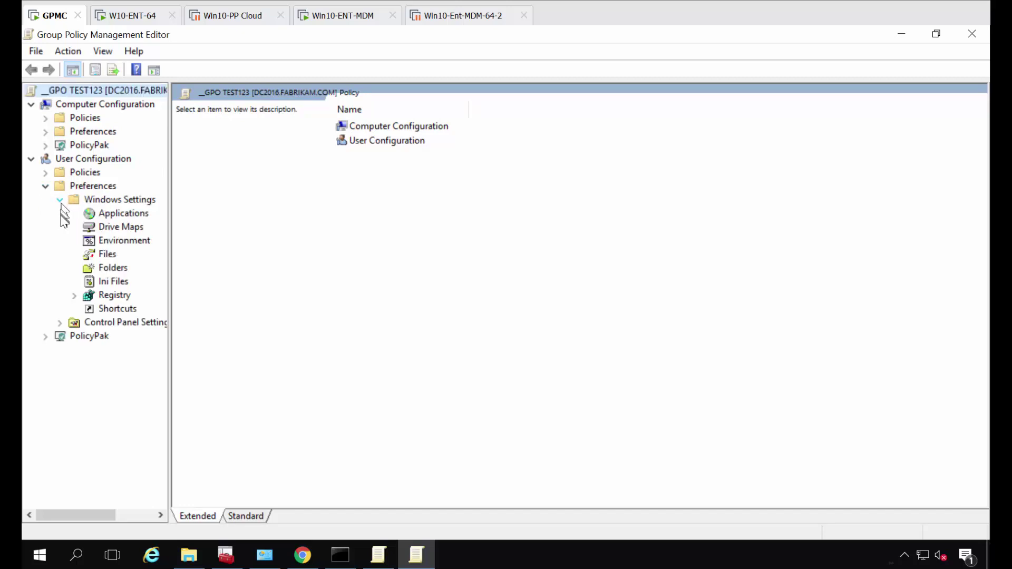
click(114, 308)
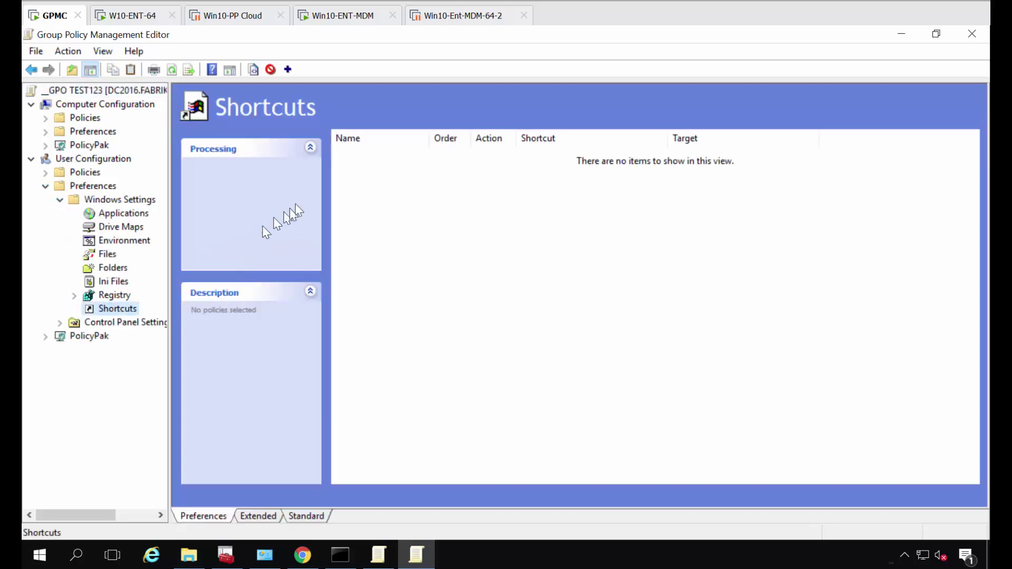
- Start a new shortcut preference item with target type URL and location Desktop
right_click(372, 196)
mouse_move(409, 203)
click(529, 204)
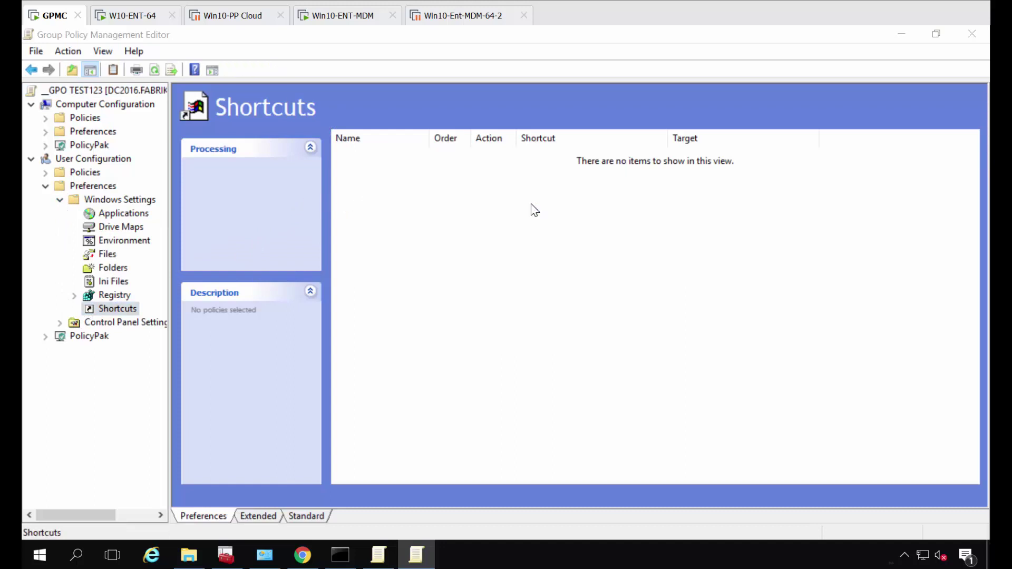
click(491, 223)
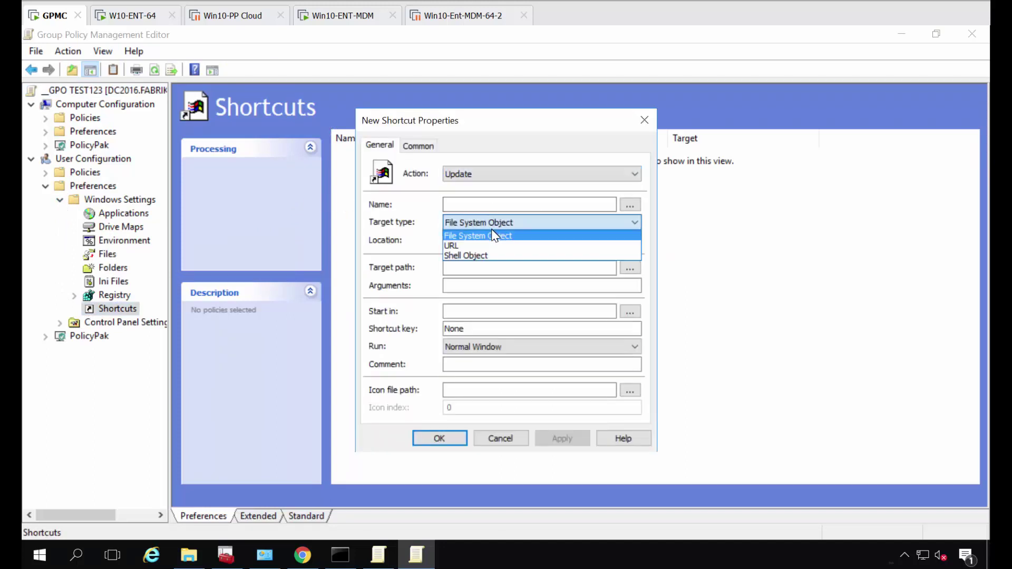
click(483, 244)
click(483, 241)
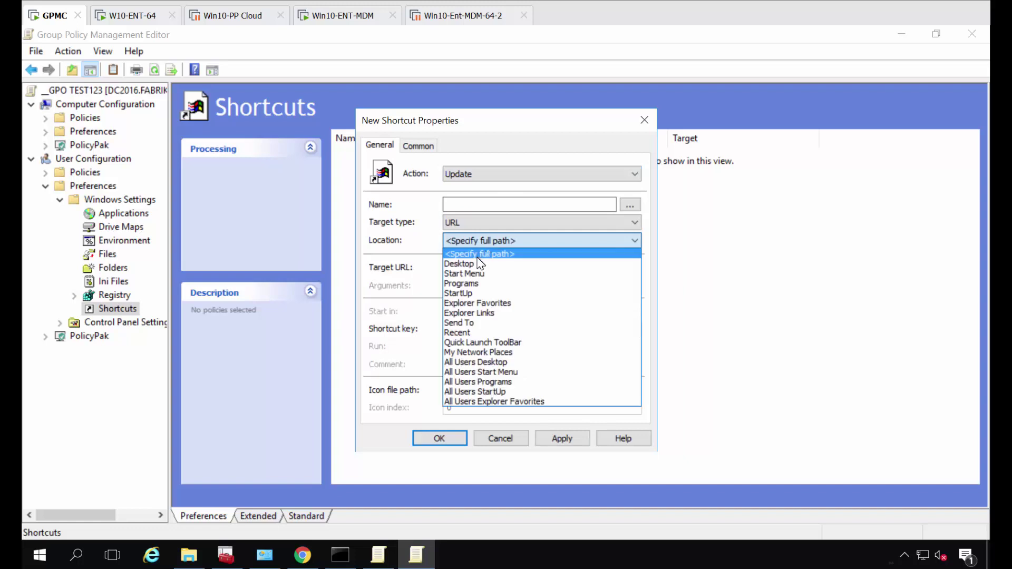
click(476, 263)
click(491, 204)
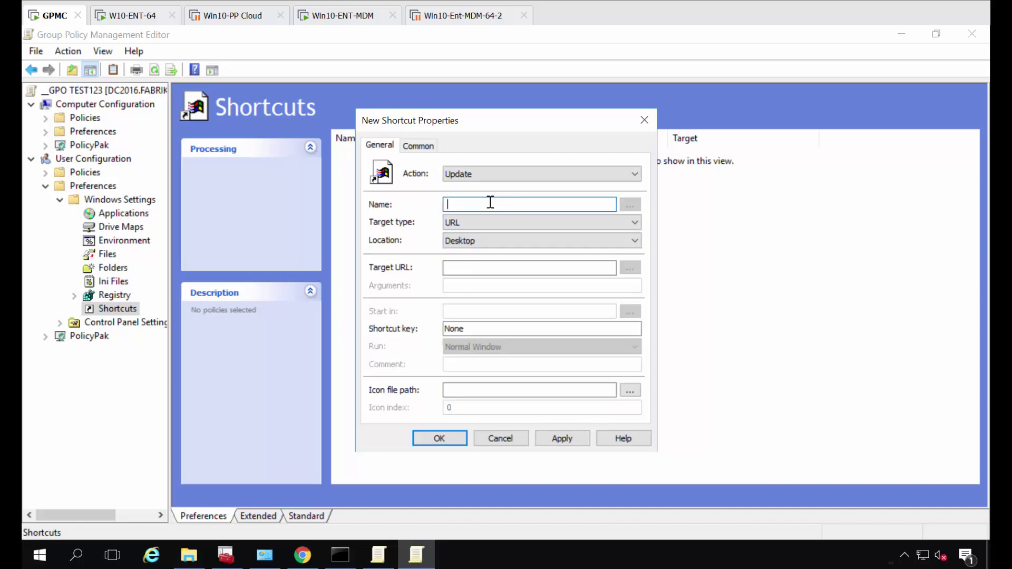
text(www.123.com)
double_click(490, 203)
key(ctrl+c)
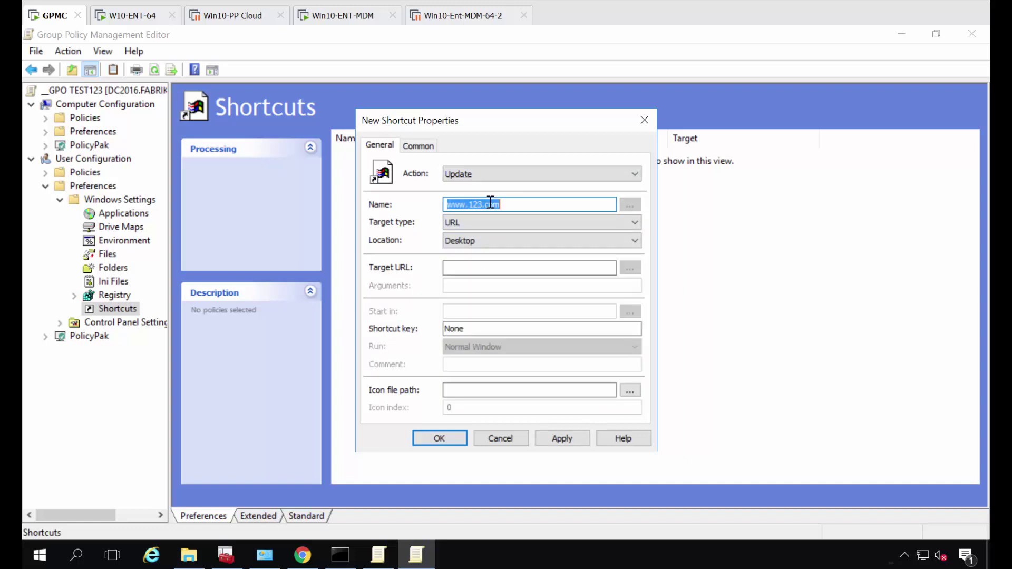
click(500, 267)
key(ctrl+v)
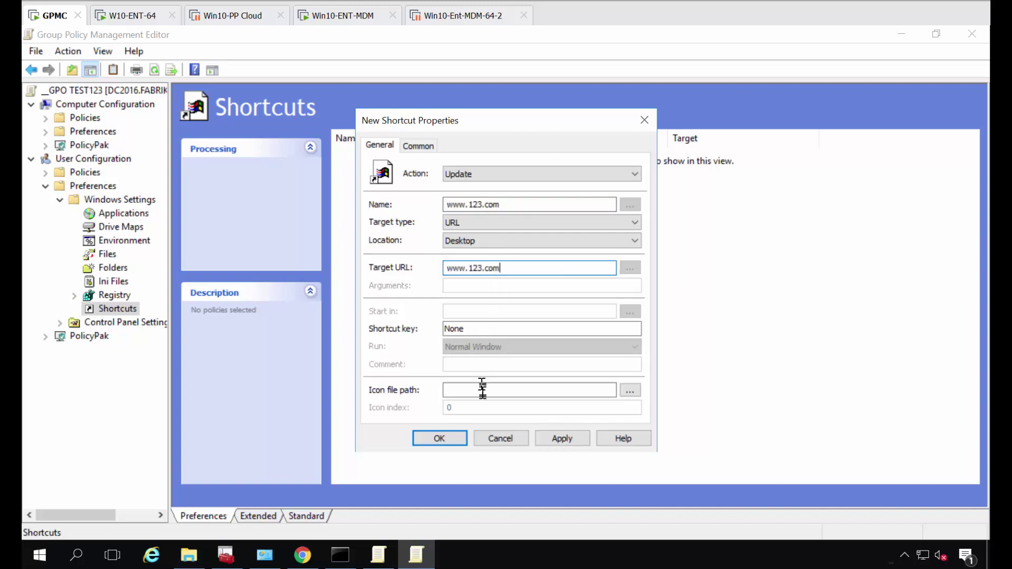
- Give the shortcut the globe icon with the hand from SHELL32.dll and save the new item
click(629, 390)
click(512, 347)
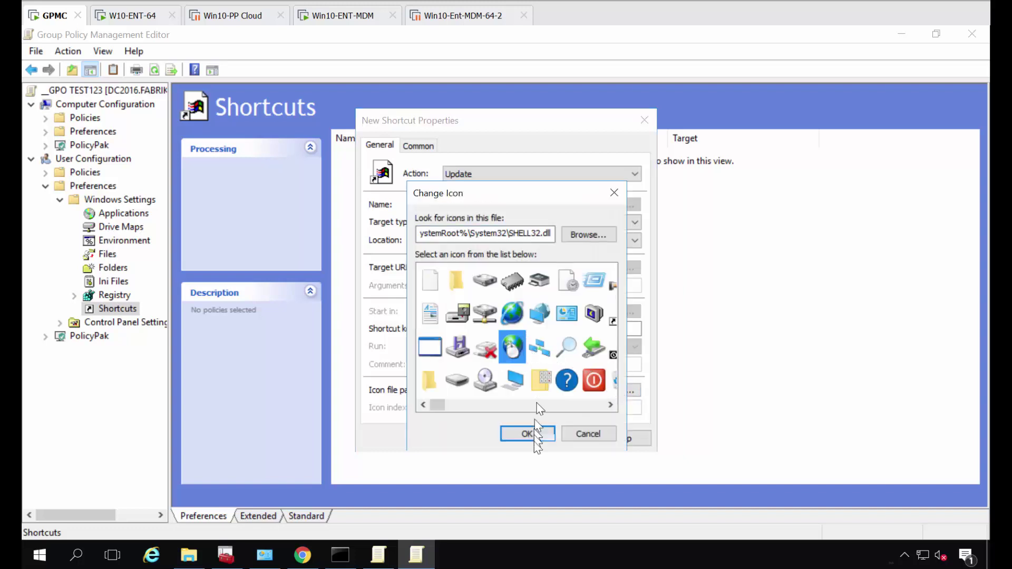
click(534, 438)
click(442, 438)
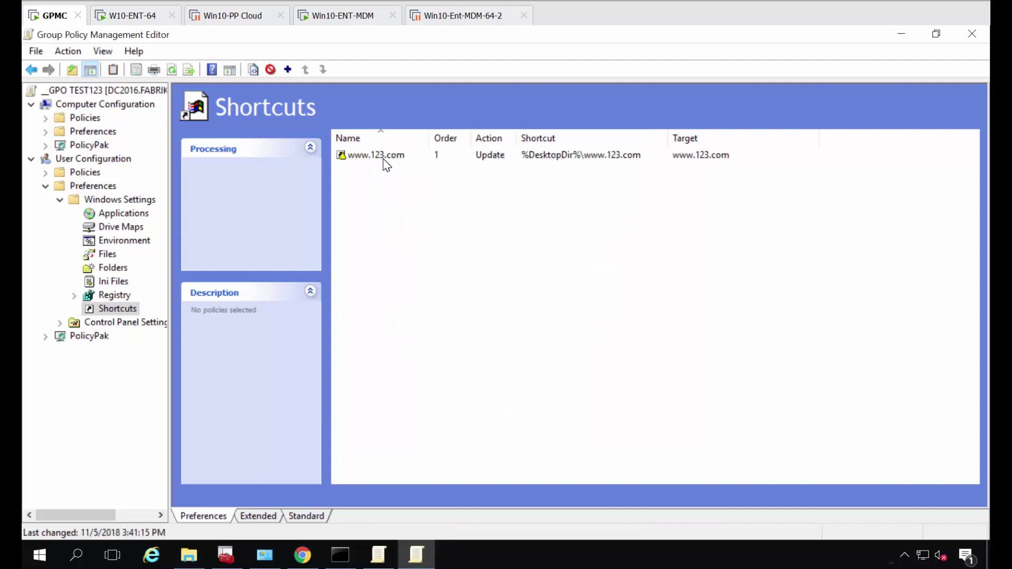
right_click(384, 161)
mouse_move(414, 170)
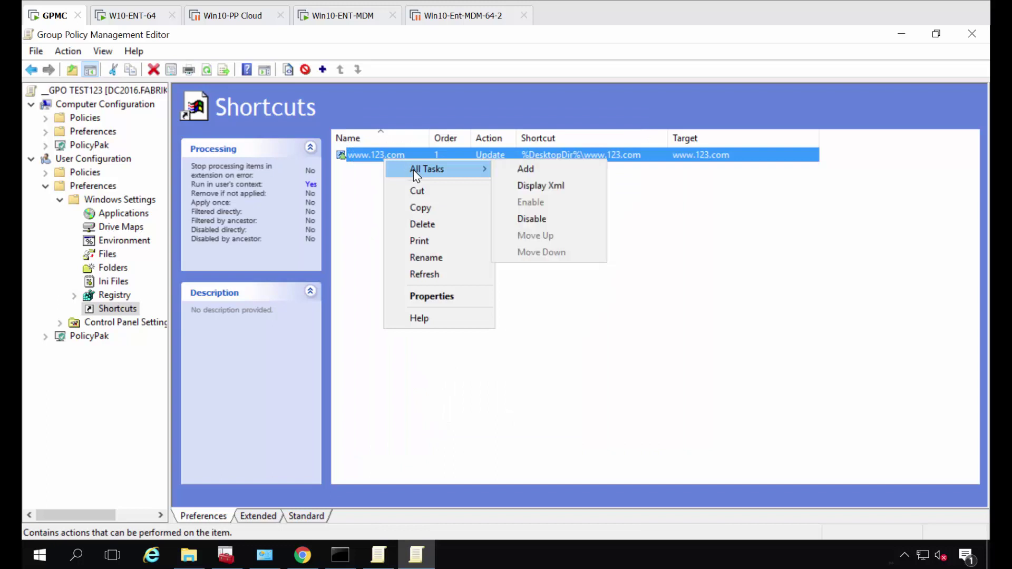
click(532, 185)
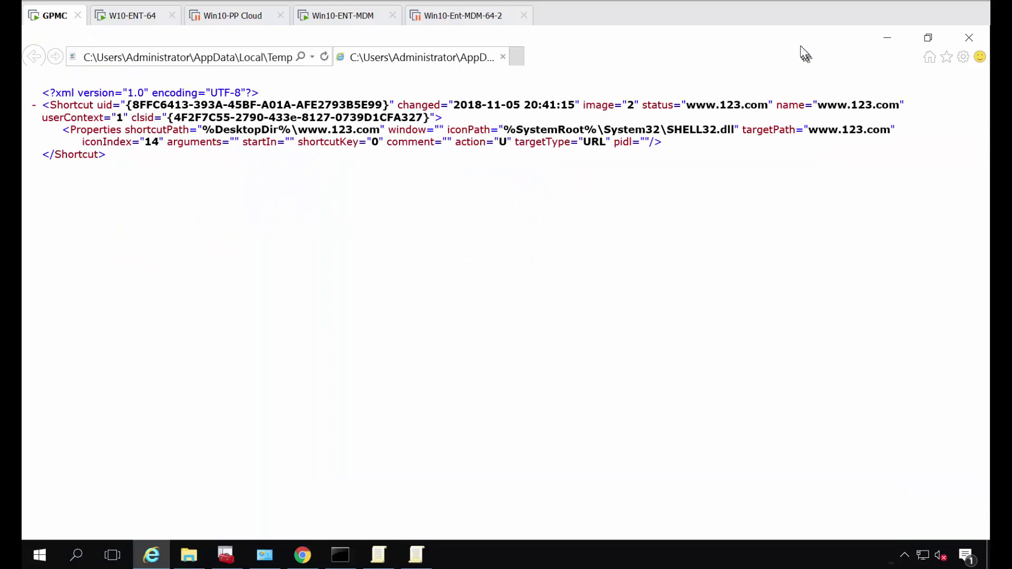
drag(805, 51, 794, 258)
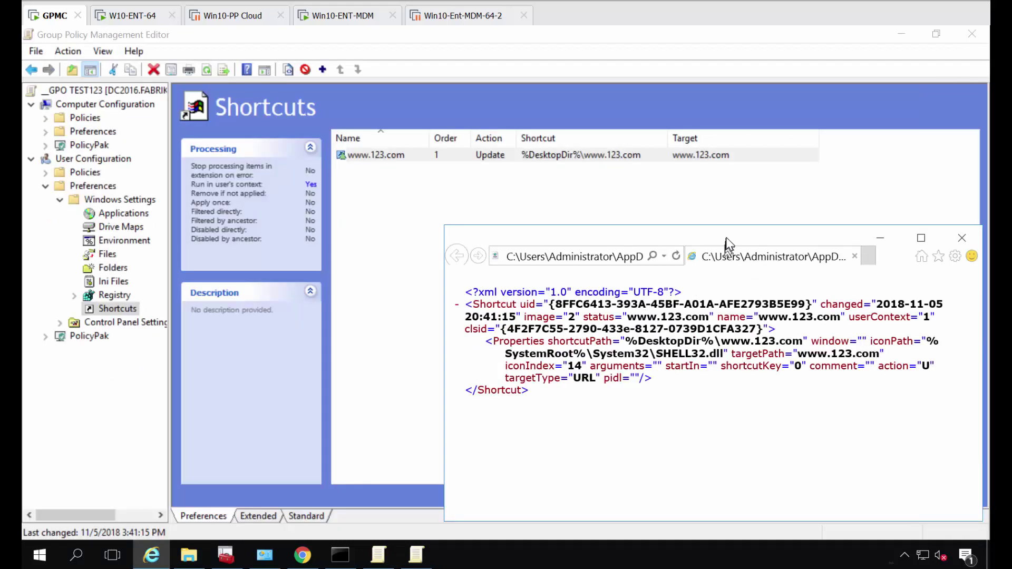
drag(724, 236, 627, 228)
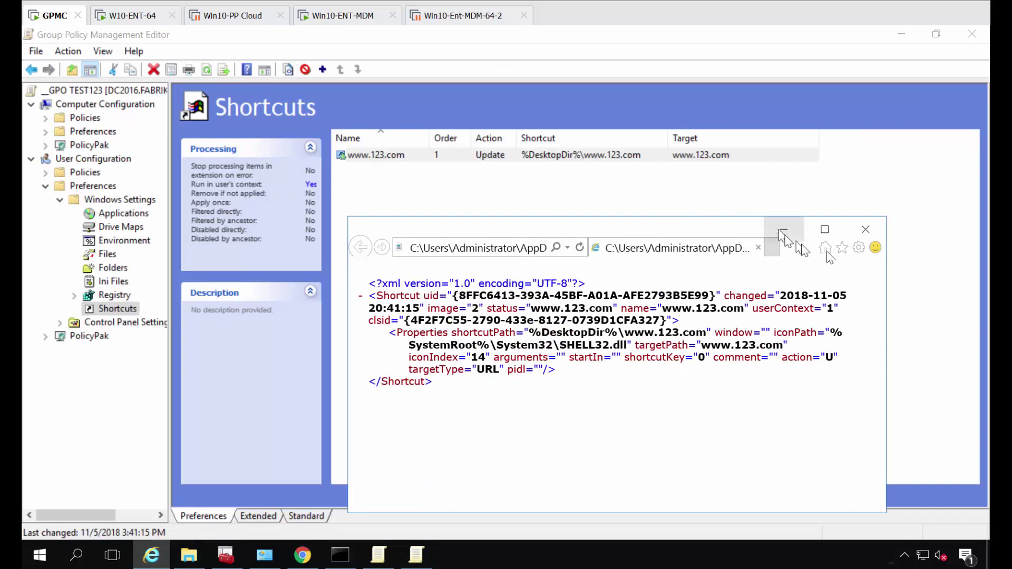
click(865, 230)
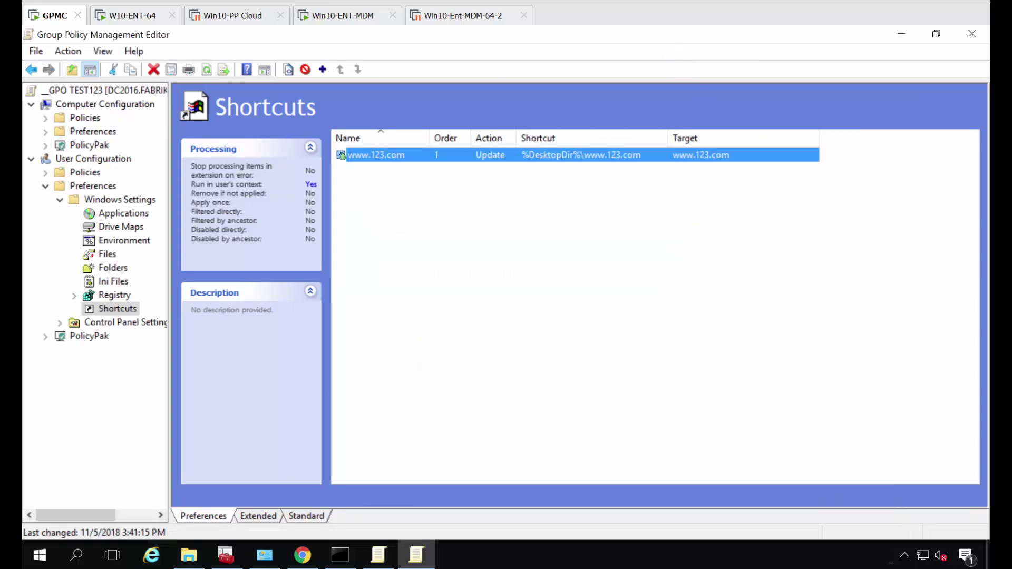
drag(527, 35, 404, 66)
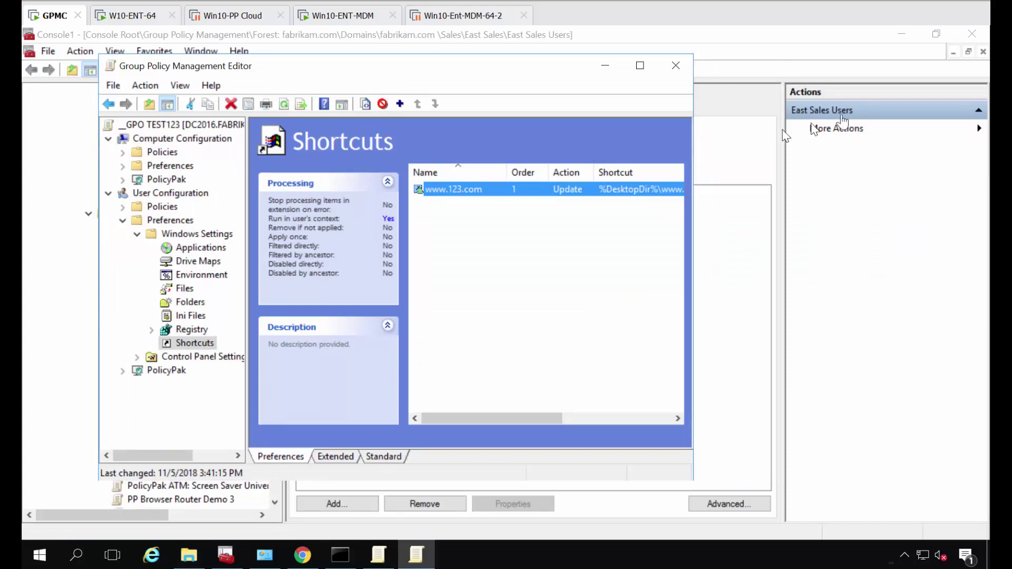
click(901, 34)
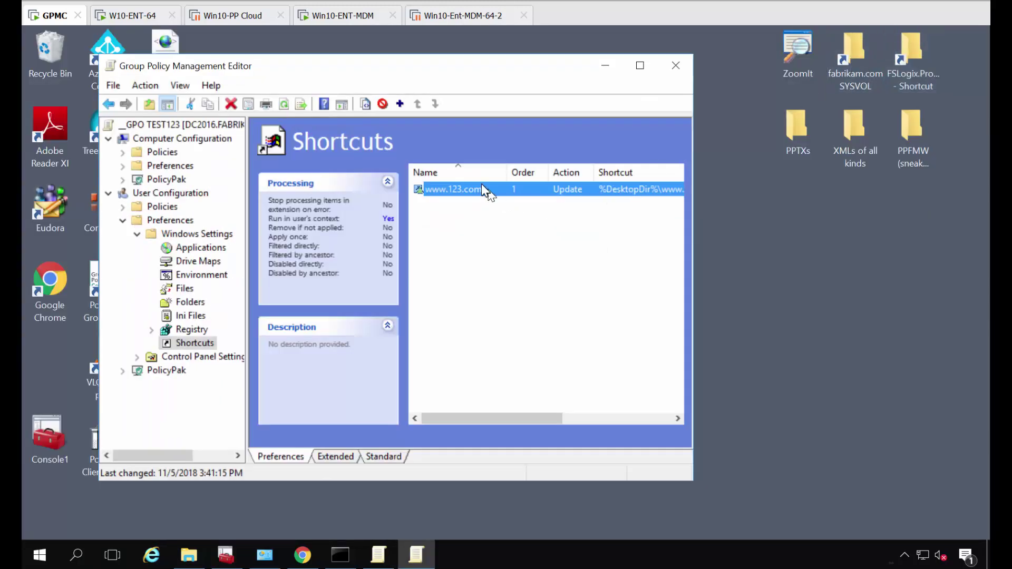
drag(472, 193, 838, 324)
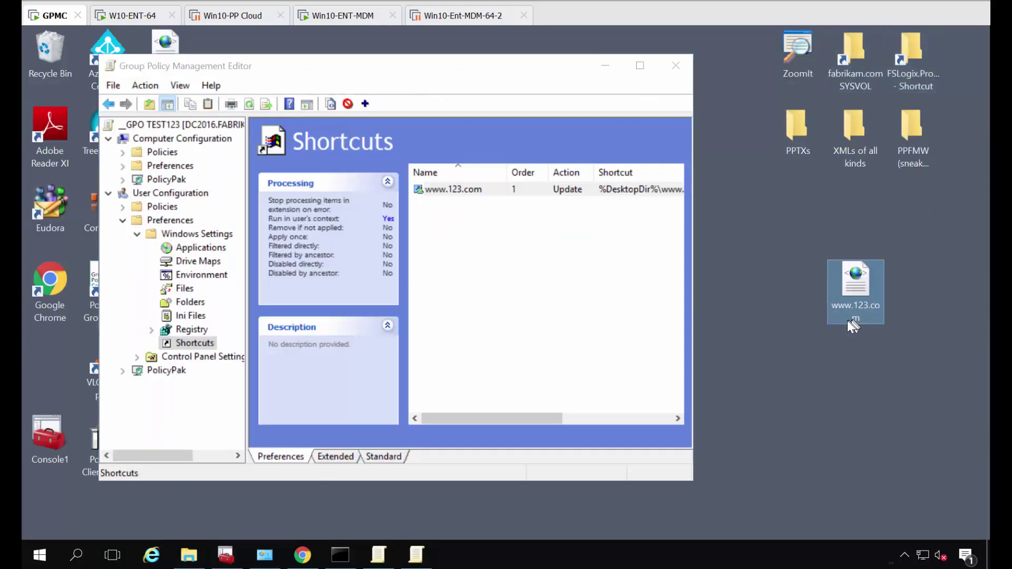
- View the export wizard of PolicyPak Preferences Manager in the user configuration and close it without exporting
click(123, 222)
click(123, 234)
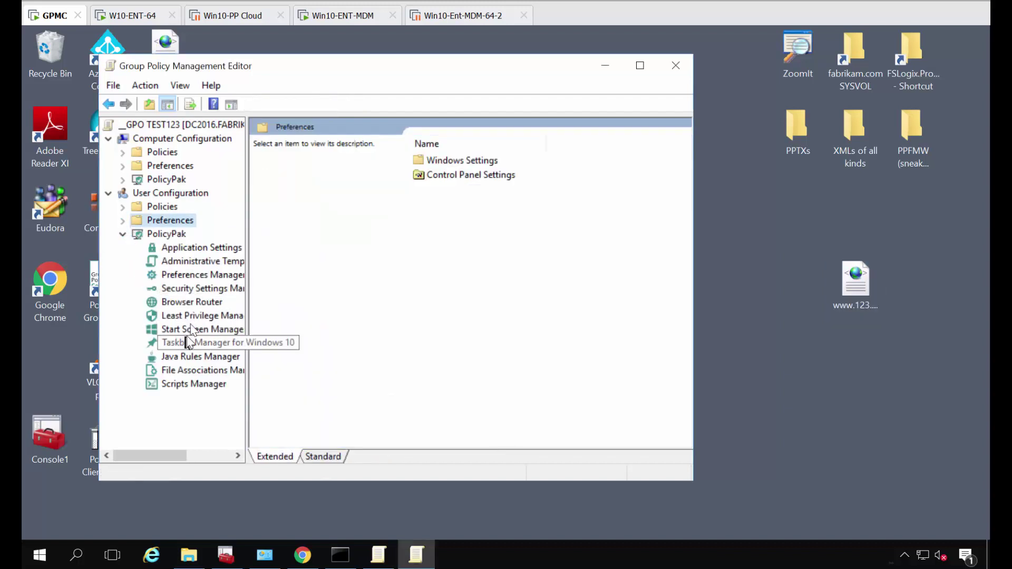
click(198, 276)
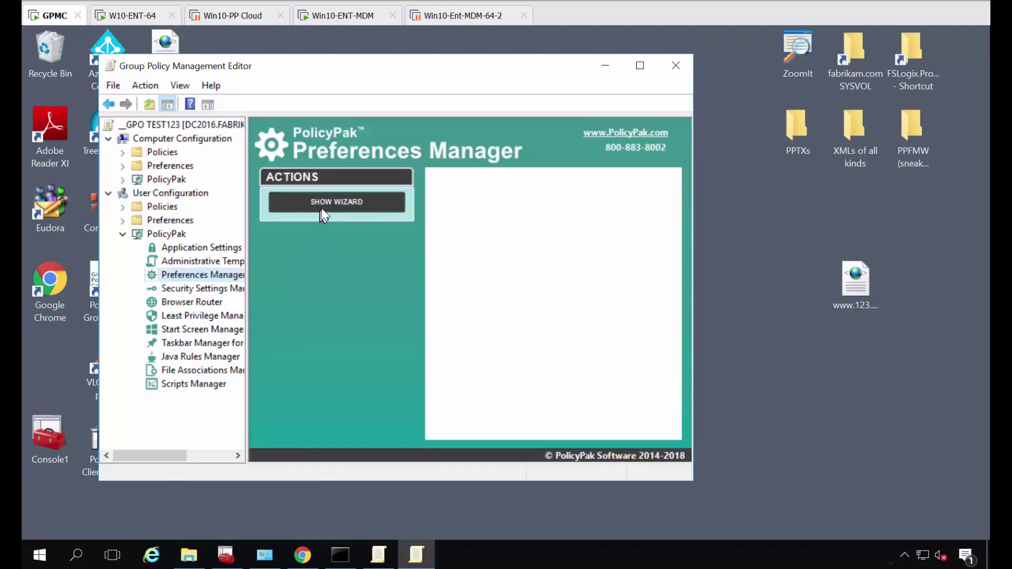
click(337, 204)
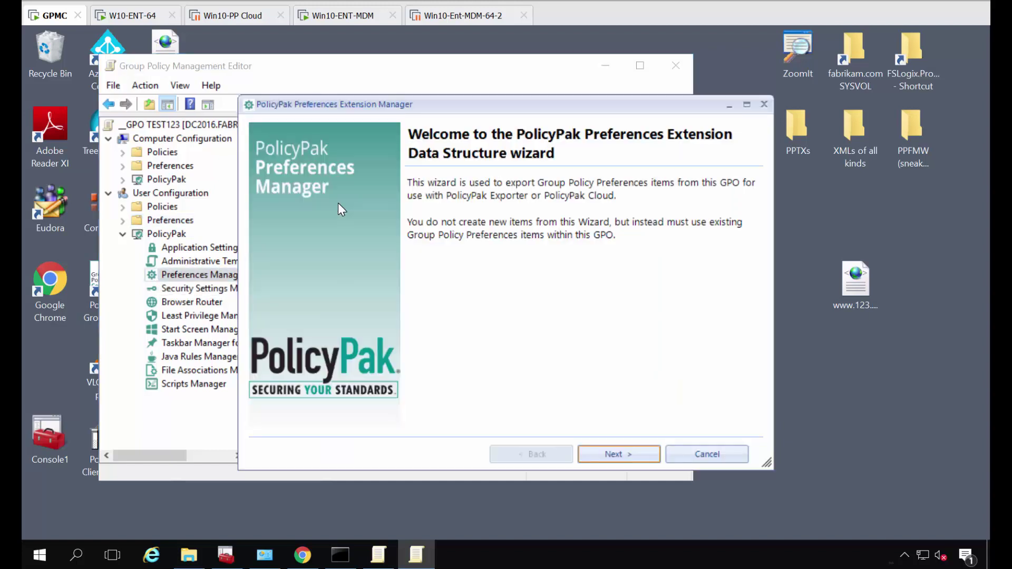
key(Escape)
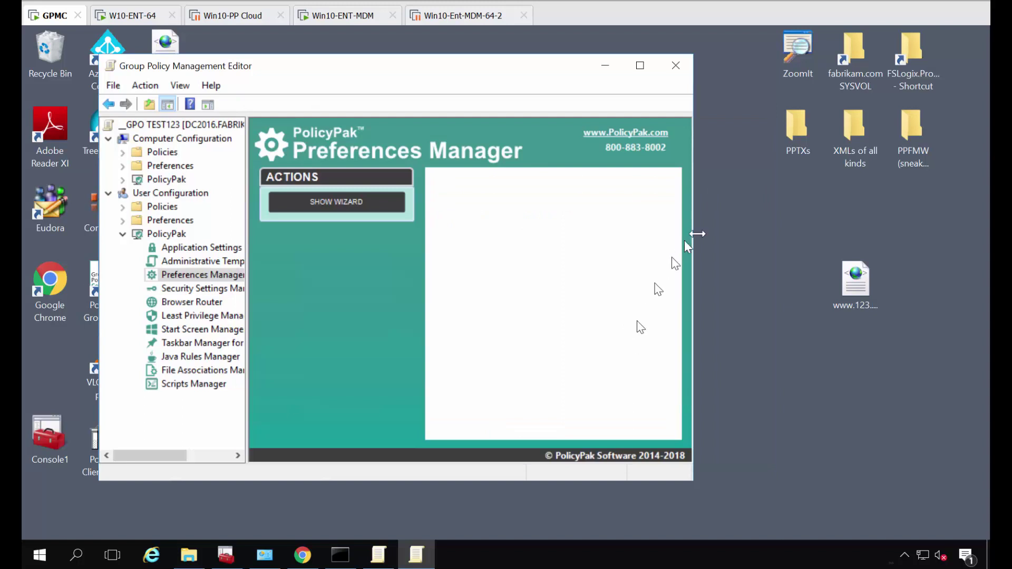
right_click(858, 289)
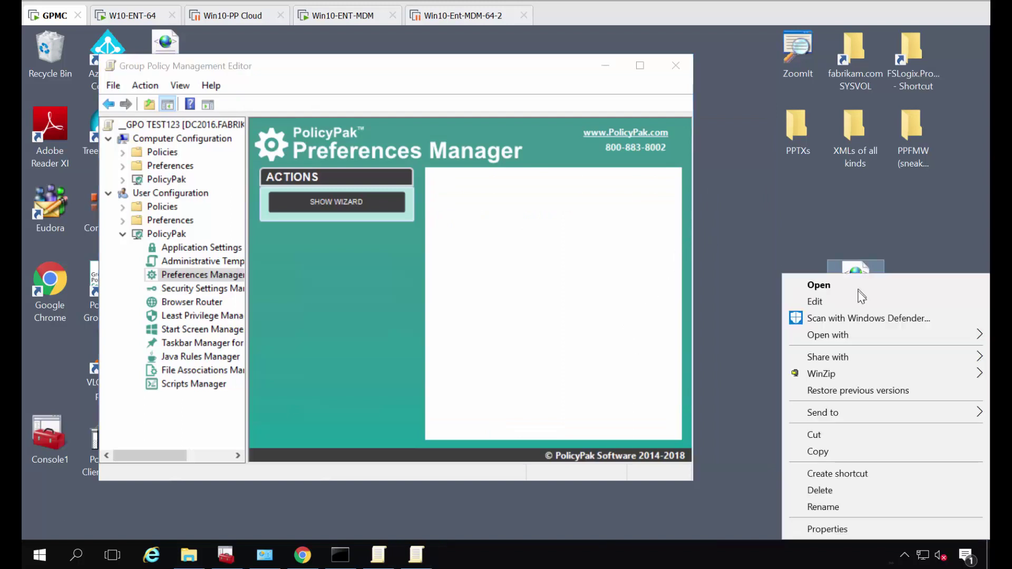
mouse_move(830, 335)
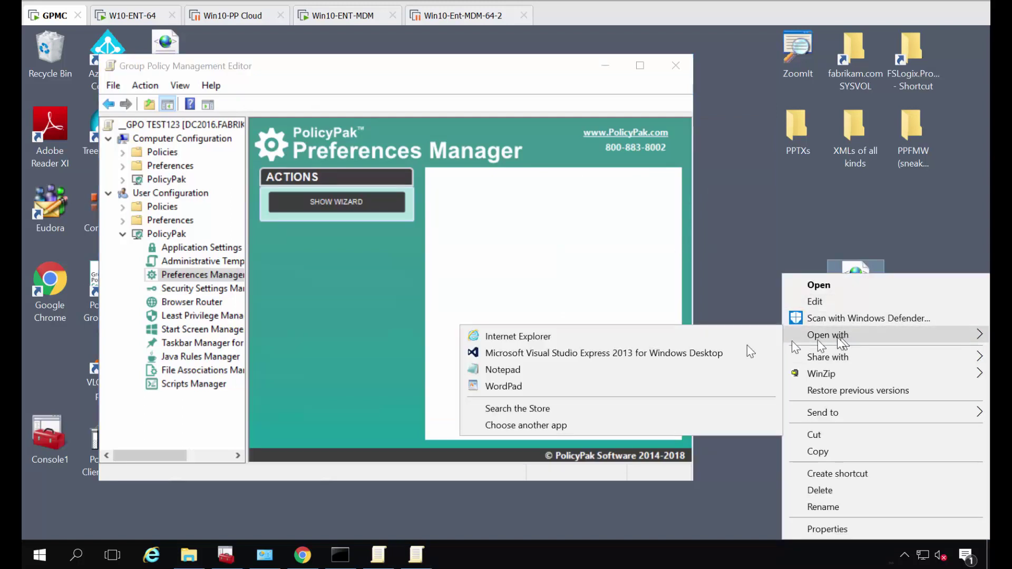
click(605, 375)
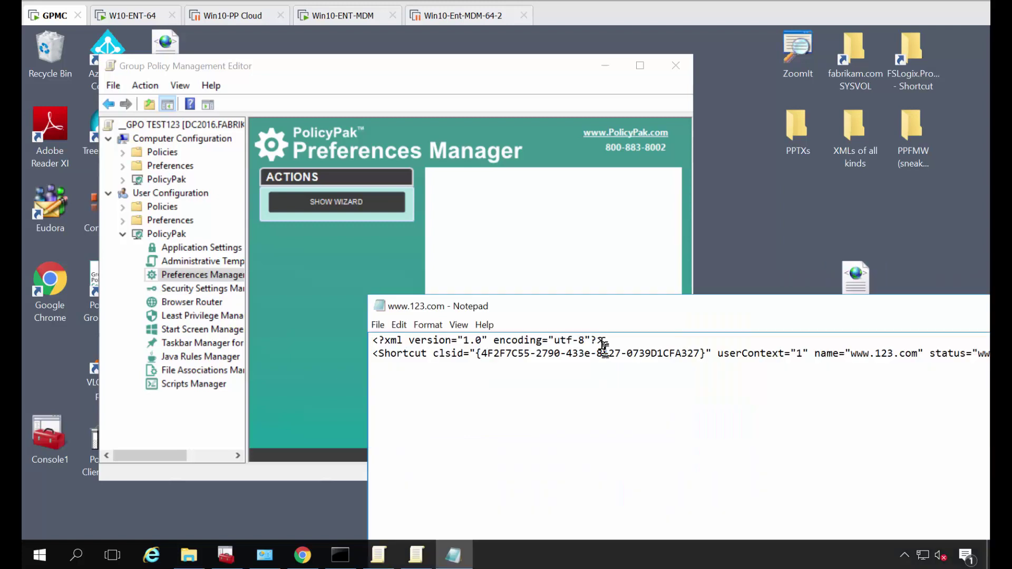
drag(600, 309, 419, 254)
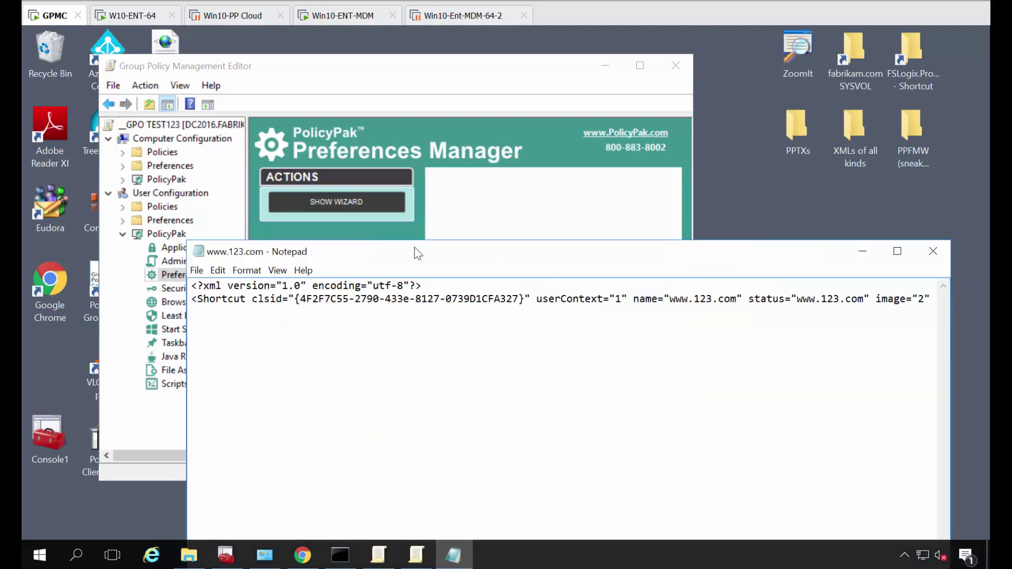
click(445, 366)
key(ctrl+a)
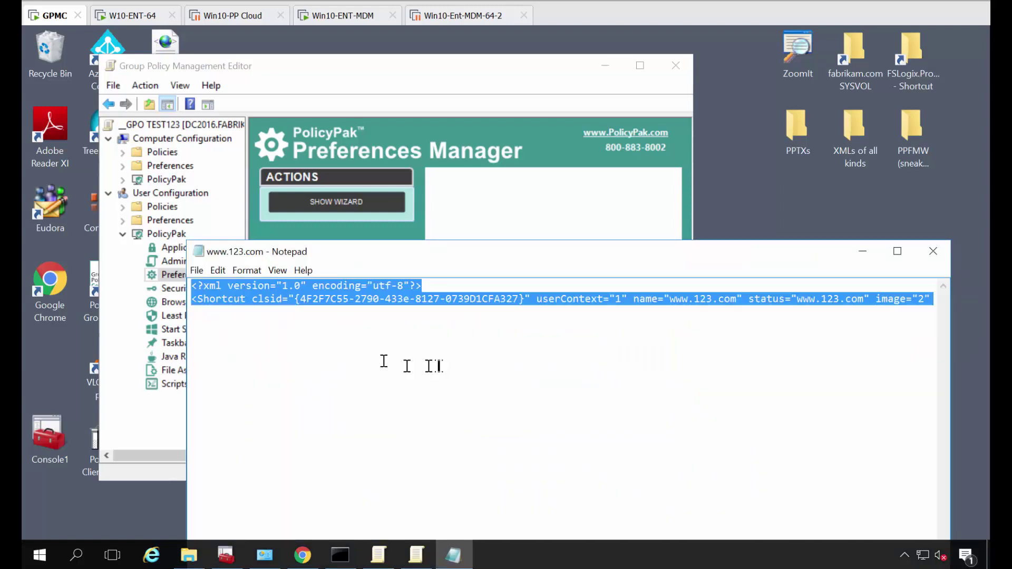
right_click(337, 288)
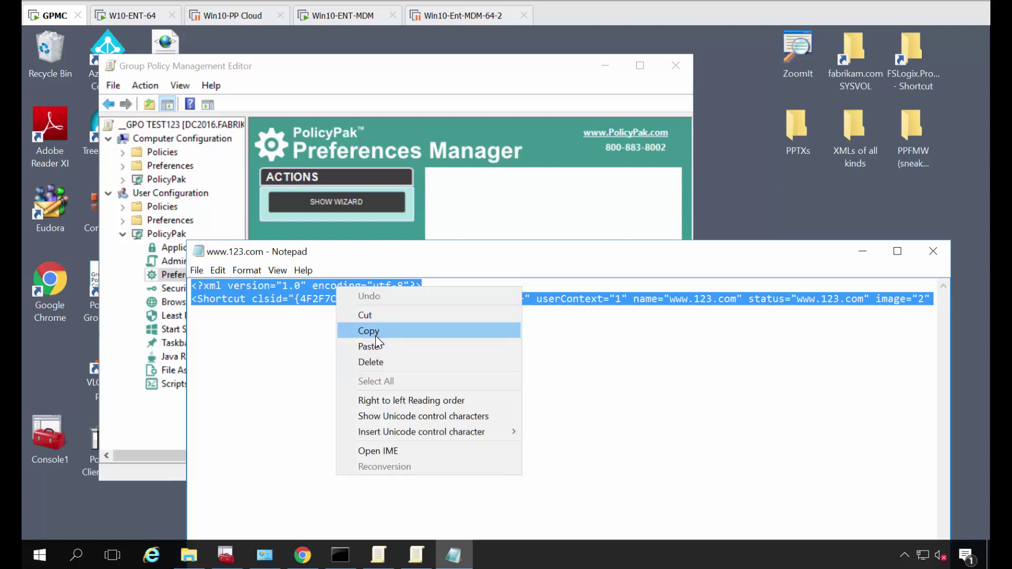
click(376, 331)
click(367, 363)
- Switch to PolicyPak Cloud in Chrome and upload the copied shortcut XML as a data file with the description "GPPRef Desktop Shortcut"
click(303, 557)
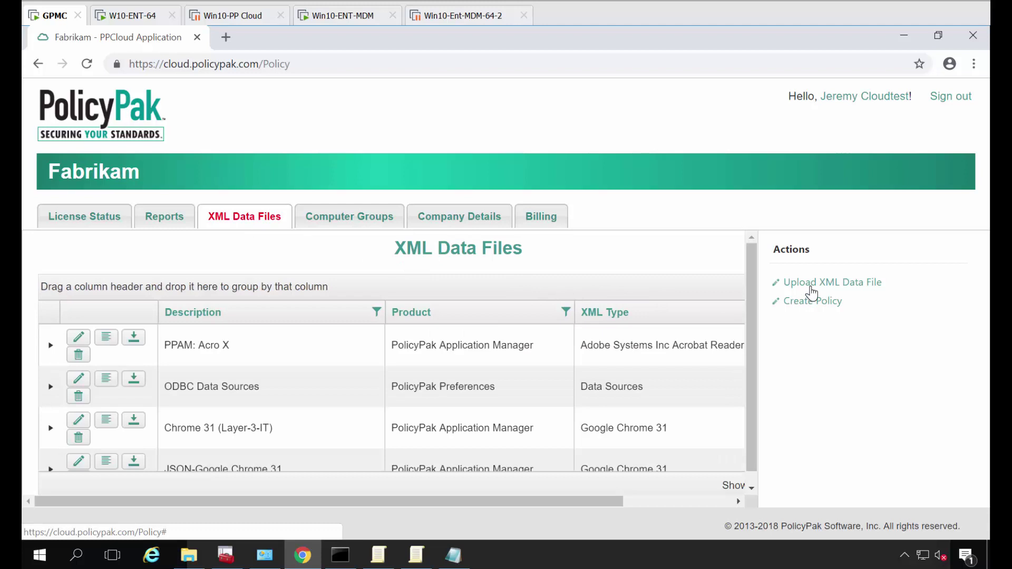
click(812, 290)
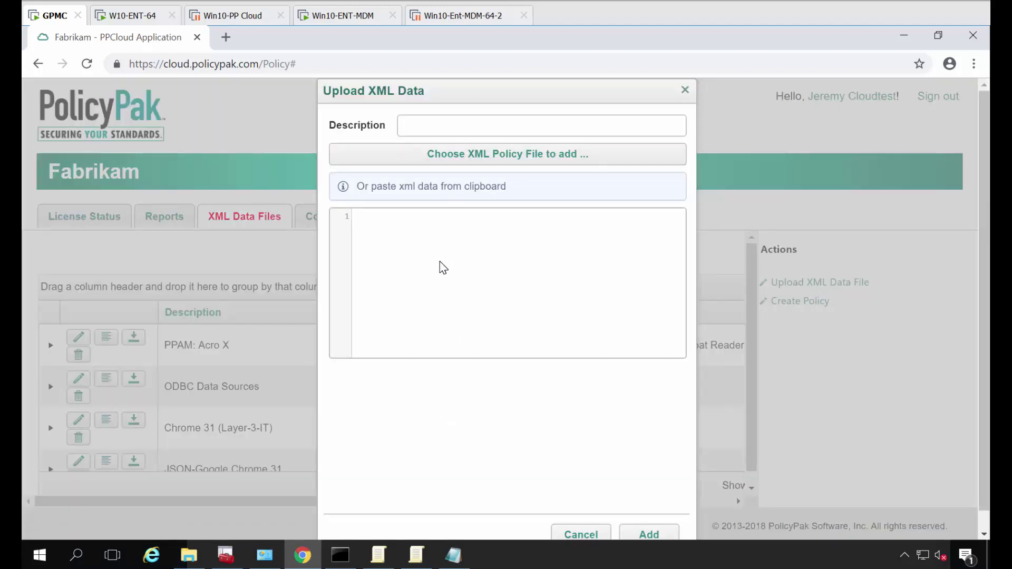
key(ctrl+v)
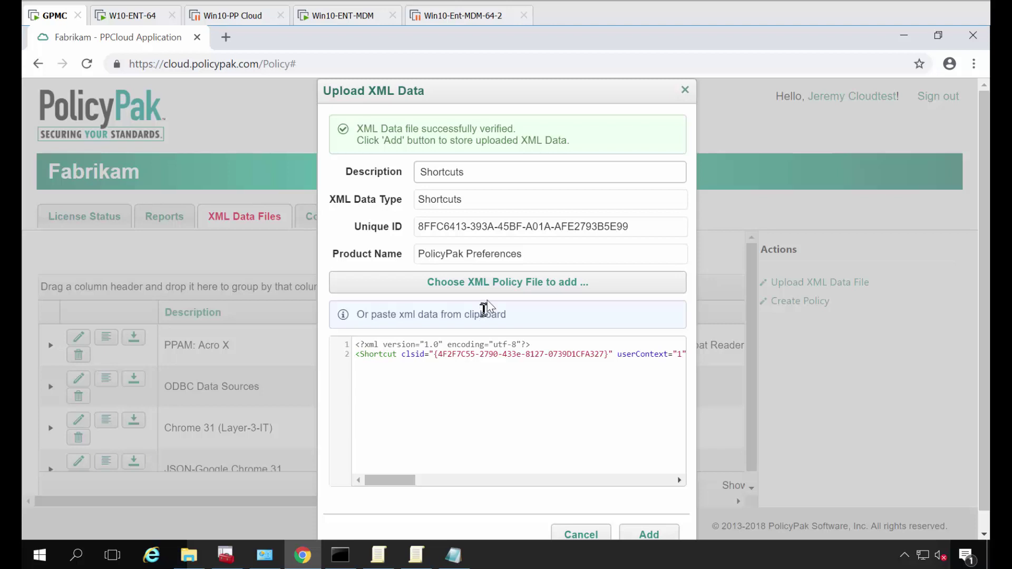
double_click(489, 175)
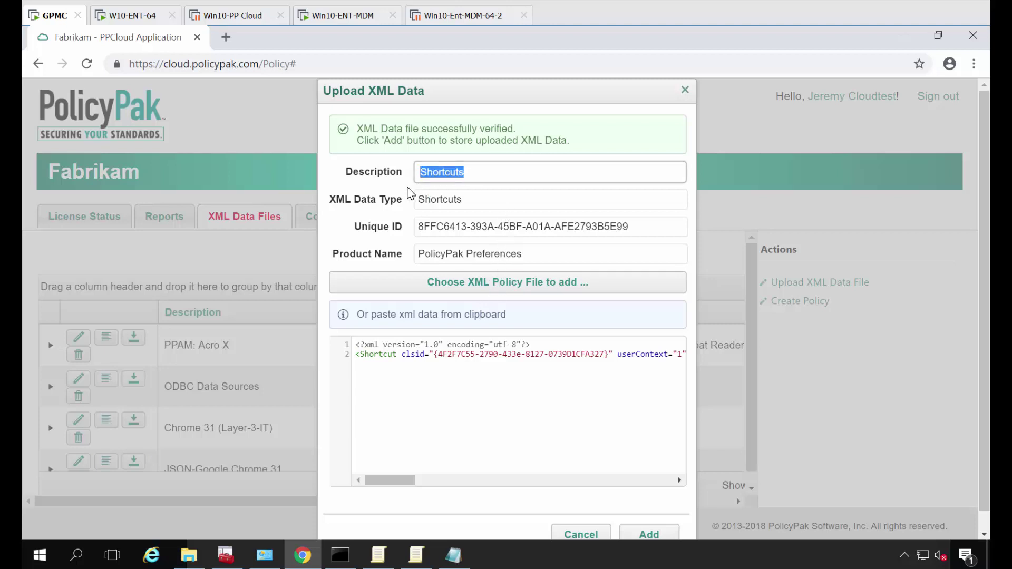
text(GPPRef Desktop)
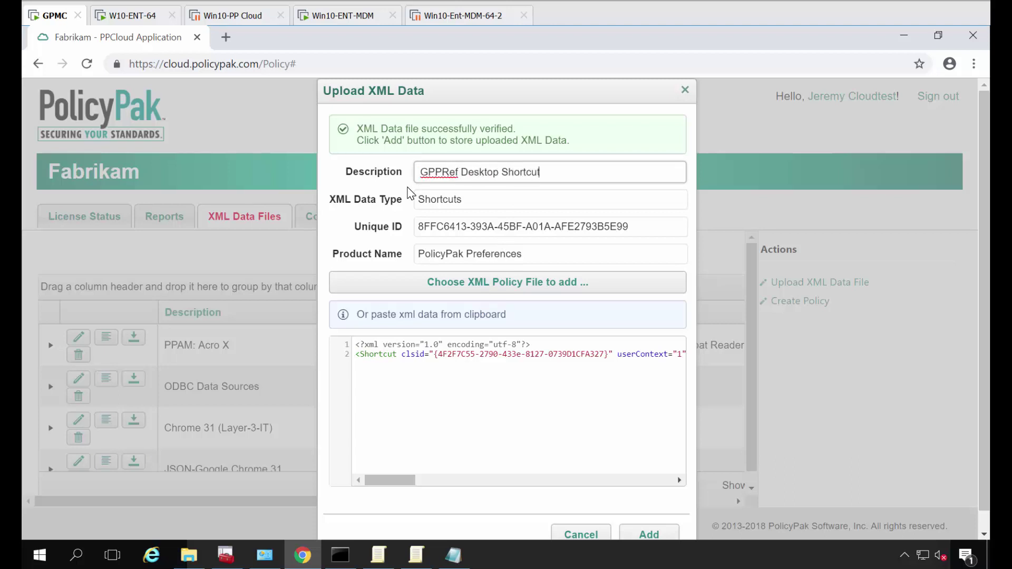
click(628, 537)
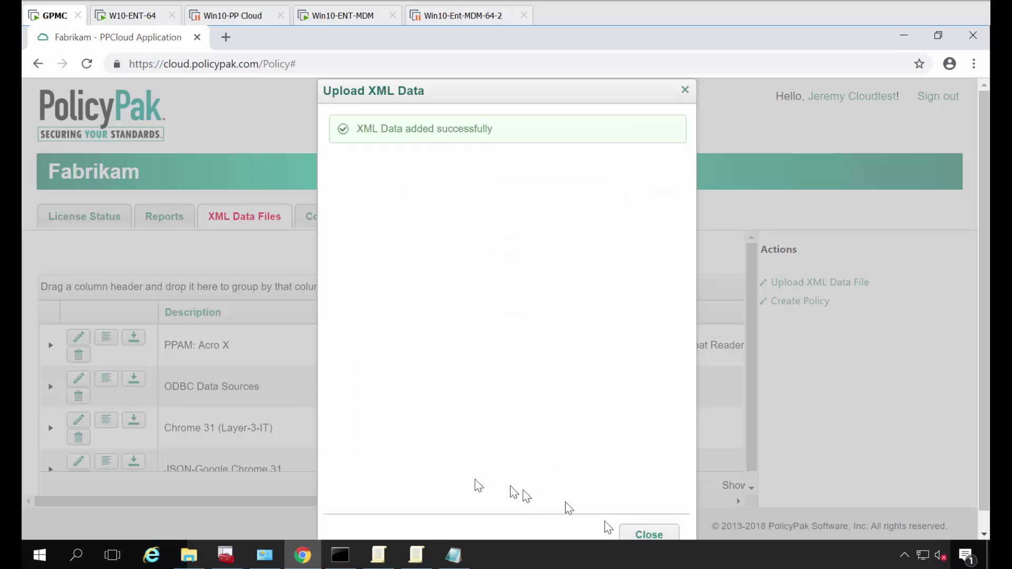
click(651, 536)
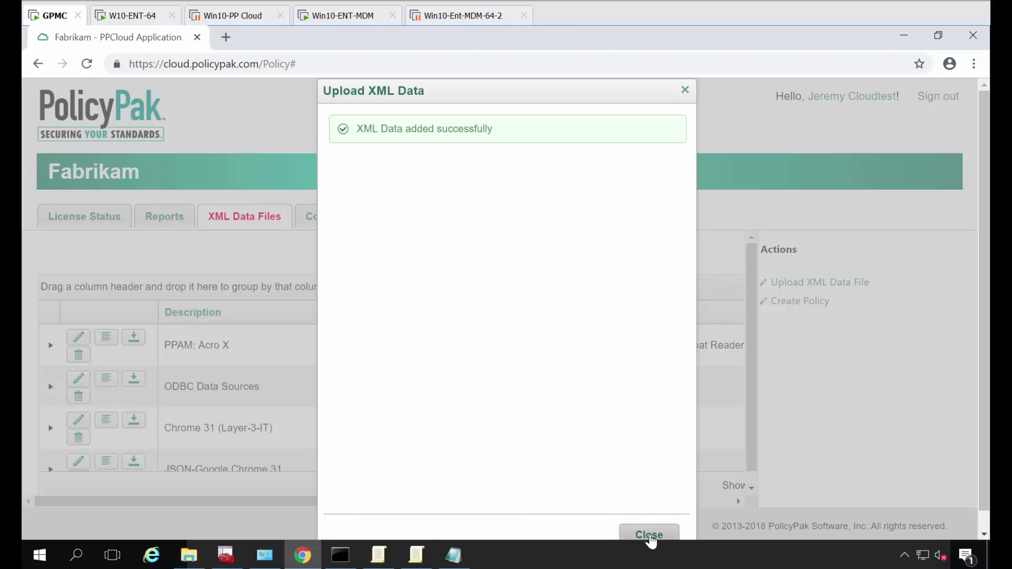
scroll(304, 422, down, 2)
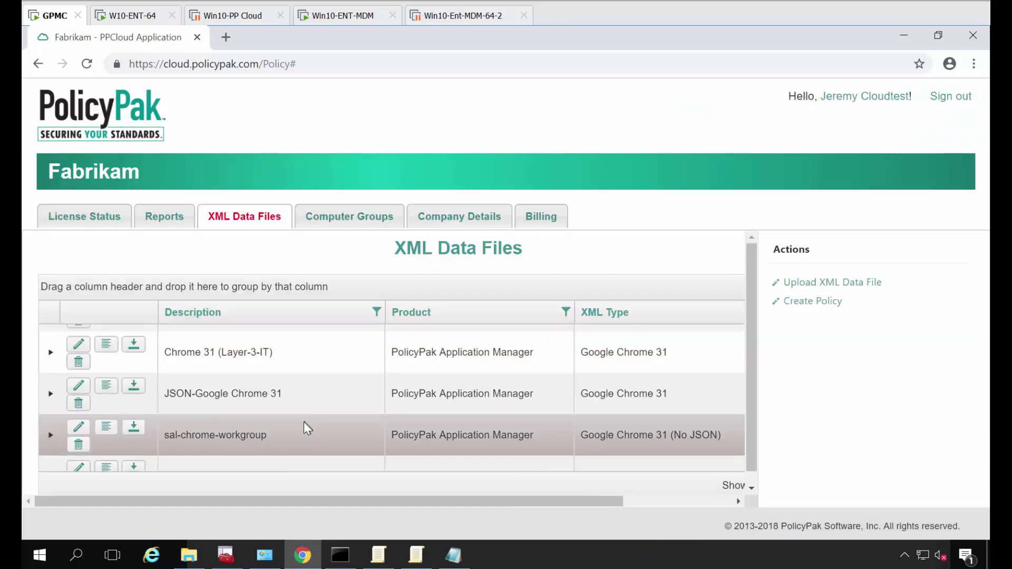
scroll(304, 422, up, 2)
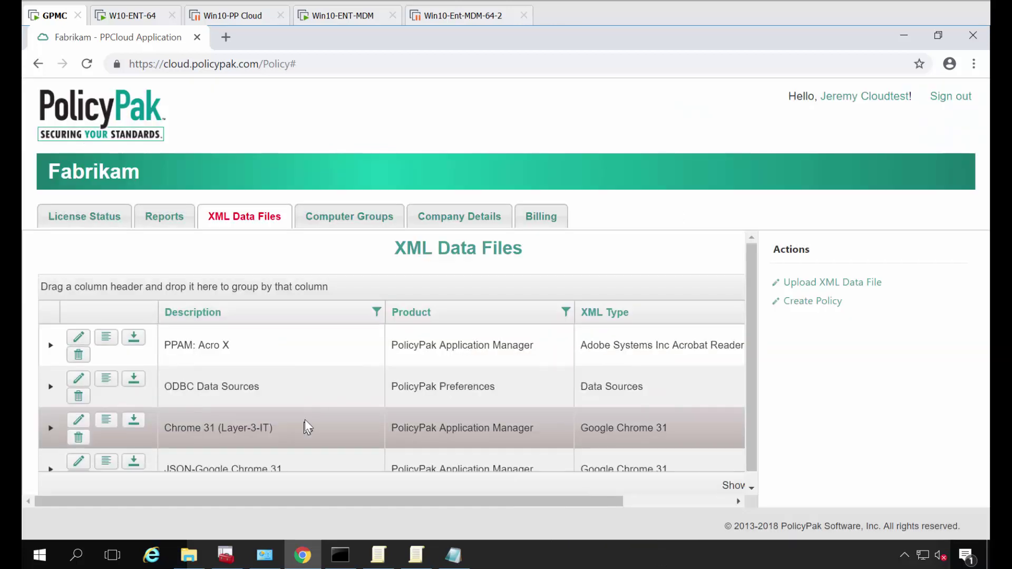
- Return to the Group Policy Management Editor and add a new collection to PolicyPak Administrative Templates Manager under User Configuration
click(903, 36)
click(454, 214)
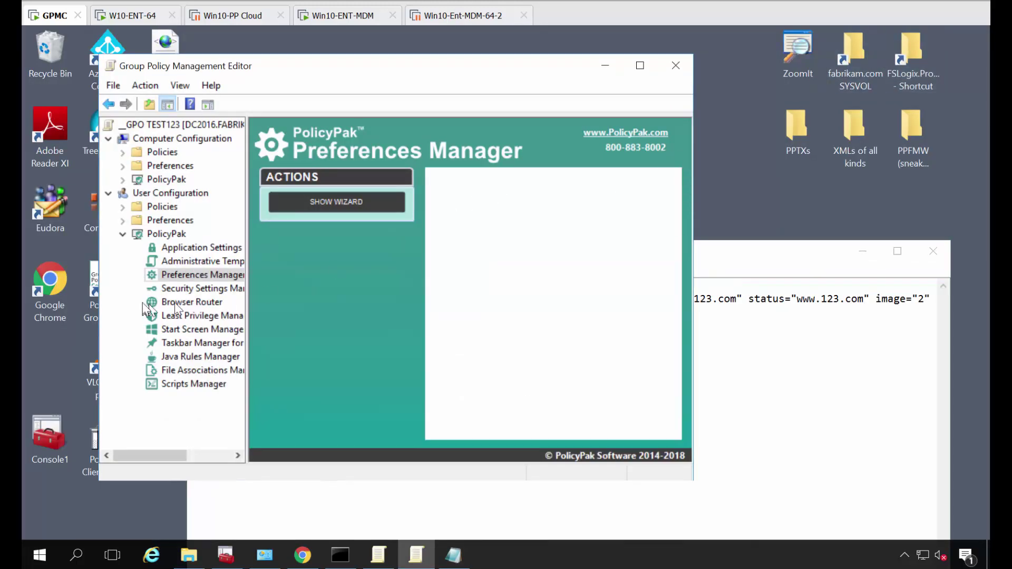
click(207, 262)
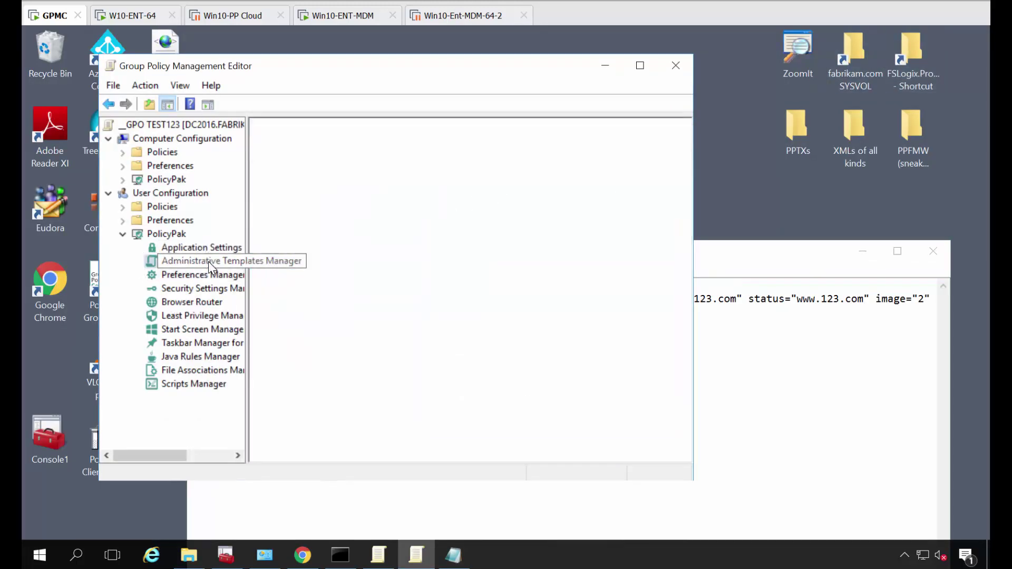
right_click(475, 217)
mouse_move(606, 220)
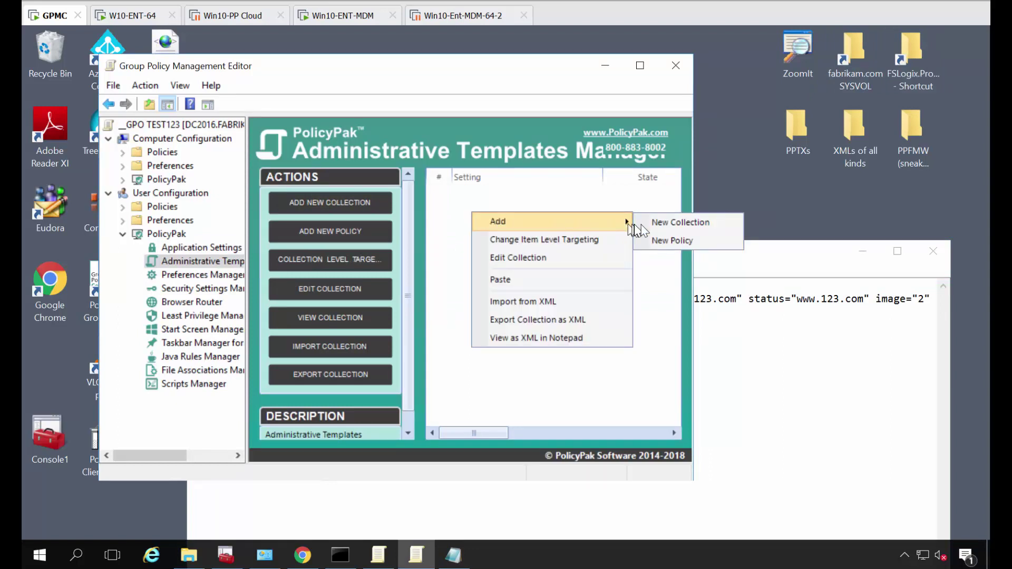
click(649, 223)
click(490, 304)
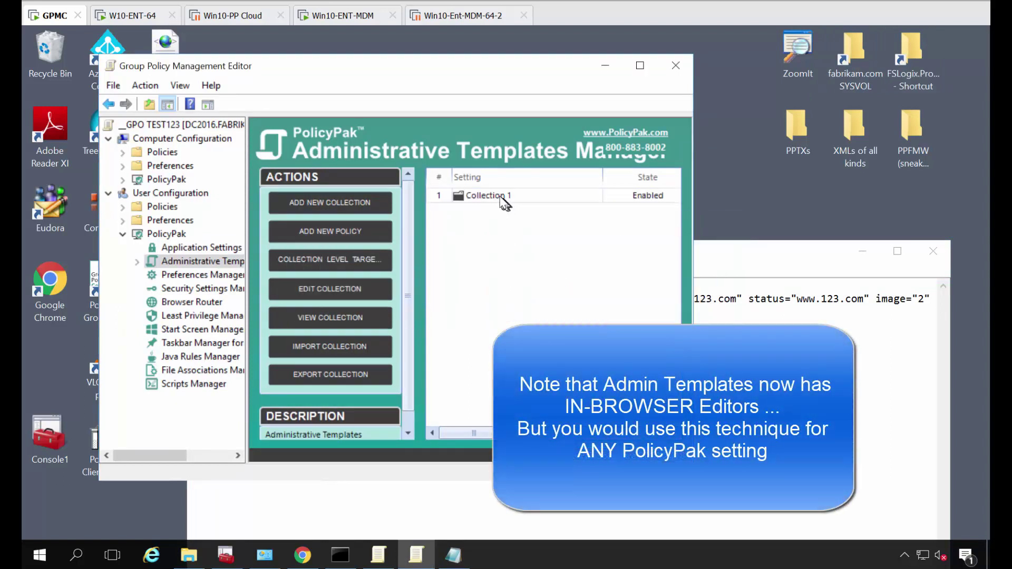
- Add a policy inside the new collection that sets the Control Panel setting "Hide specified Control Panel items" to Enabled
double_click(498, 195)
right_click(478, 216)
mouse_move(628, 226)
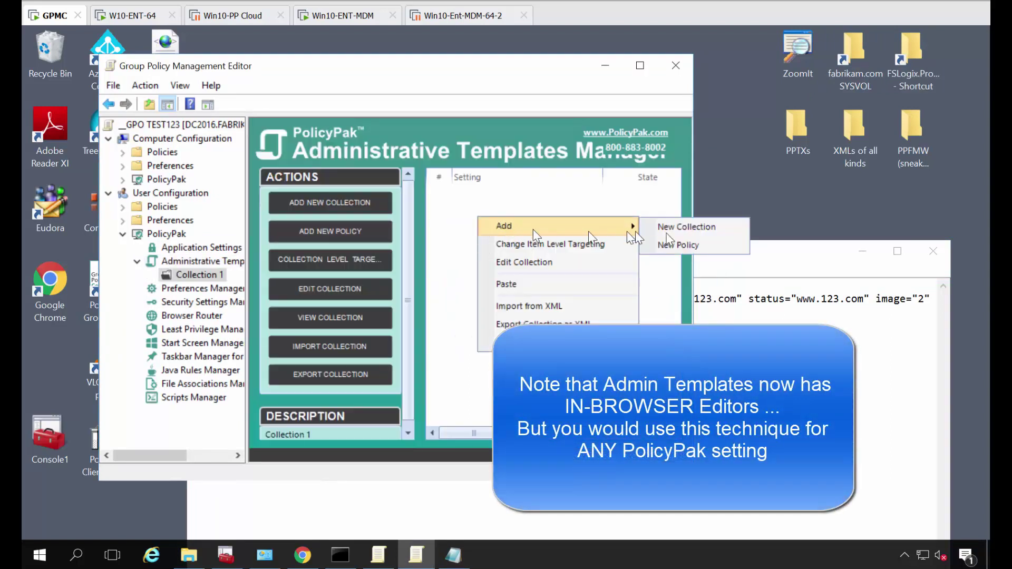
click(697, 247)
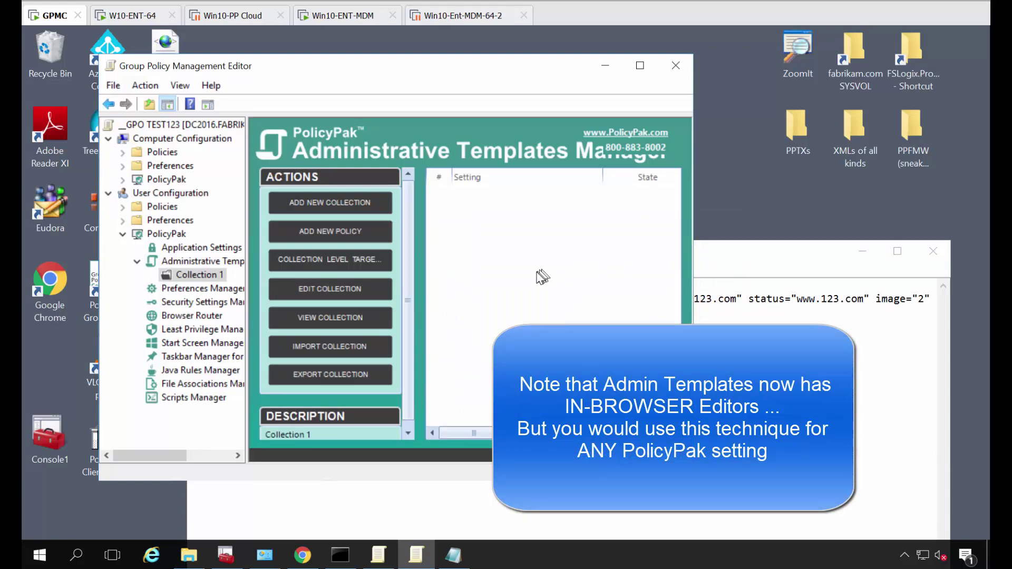
double_click(485, 331)
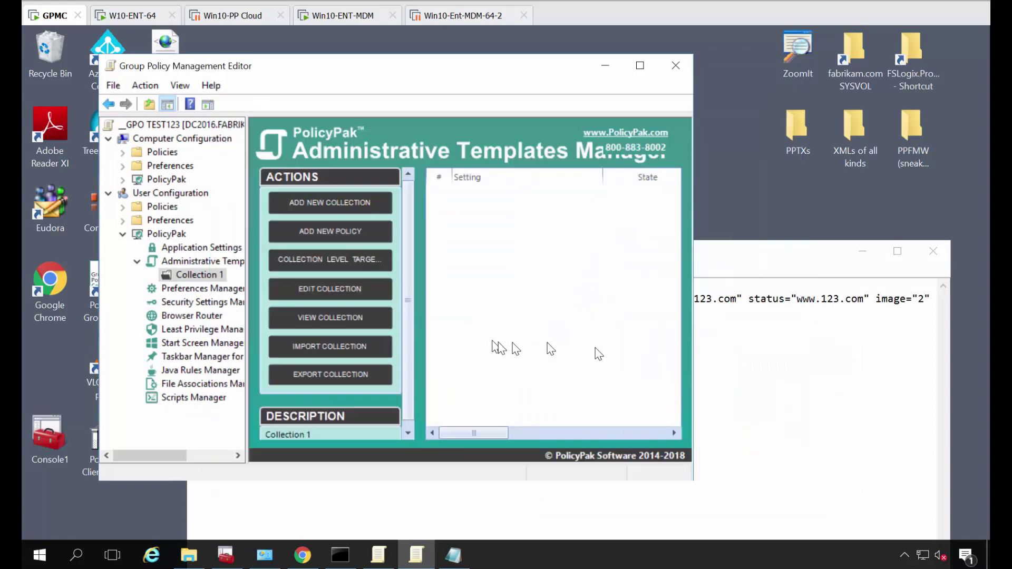
click(96, 145)
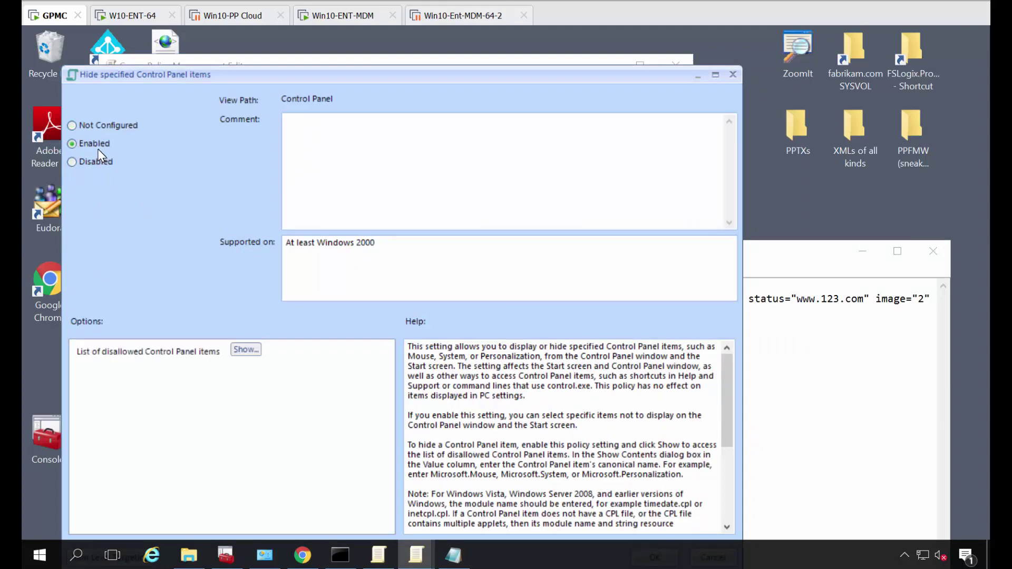
drag(360, 86, 392, 48)
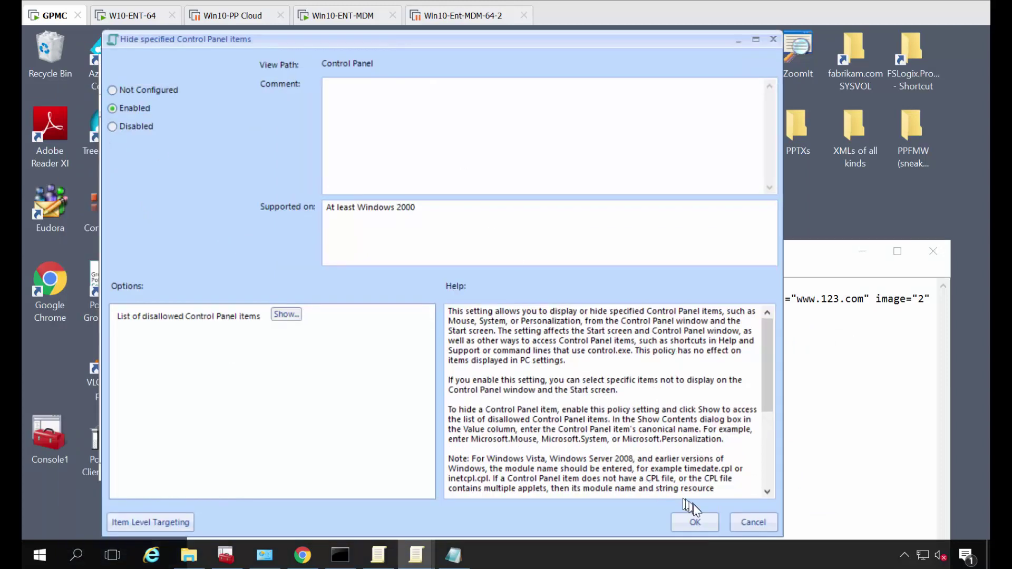
click(696, 523)
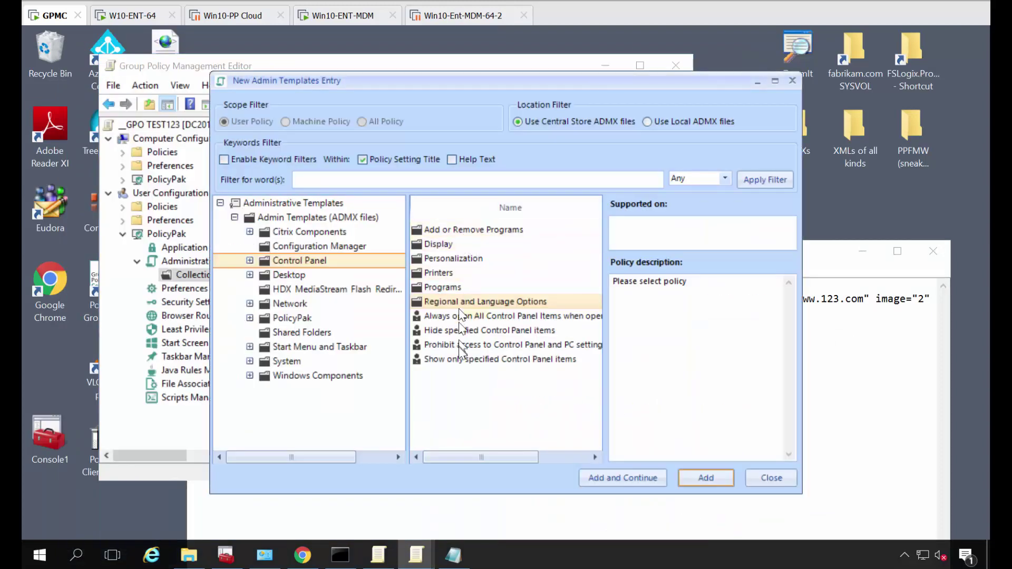
- Set "Prohibit access to Control Panel and PC settings" to Enabled in the same collection and close the new entry dialog
double_click(459, 346)
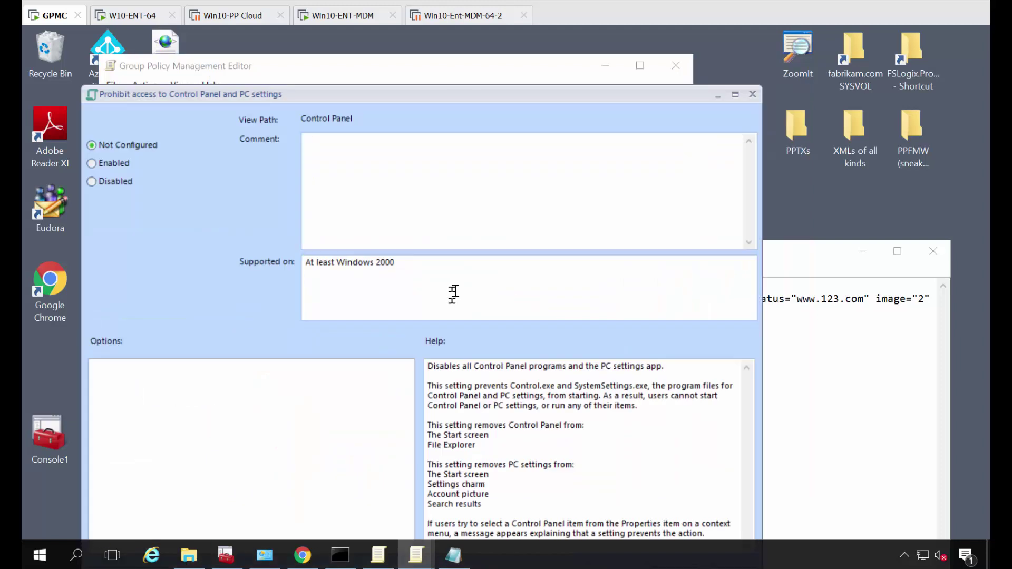
drag(494, 95, 542, 43)
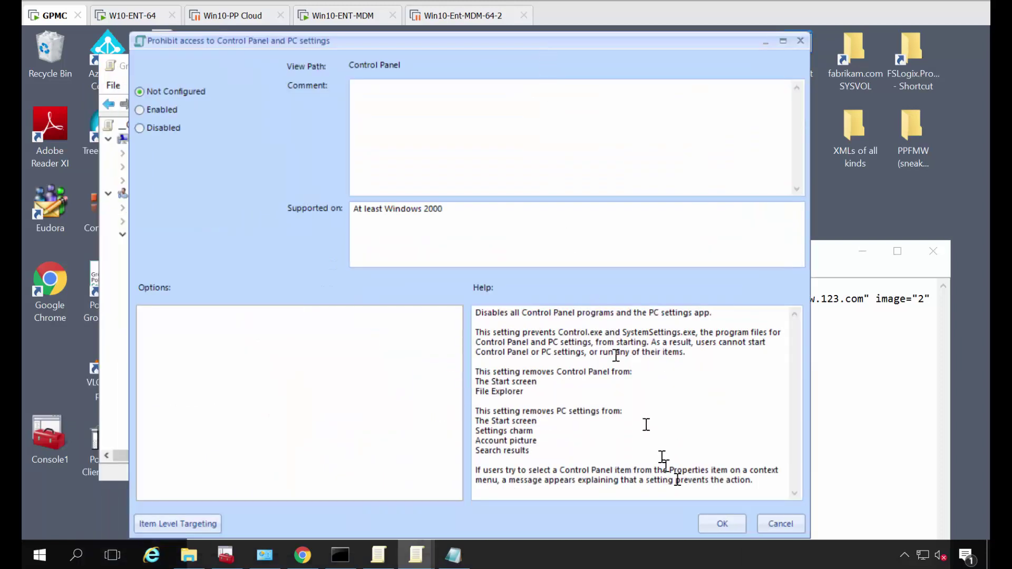
click(721, 524)
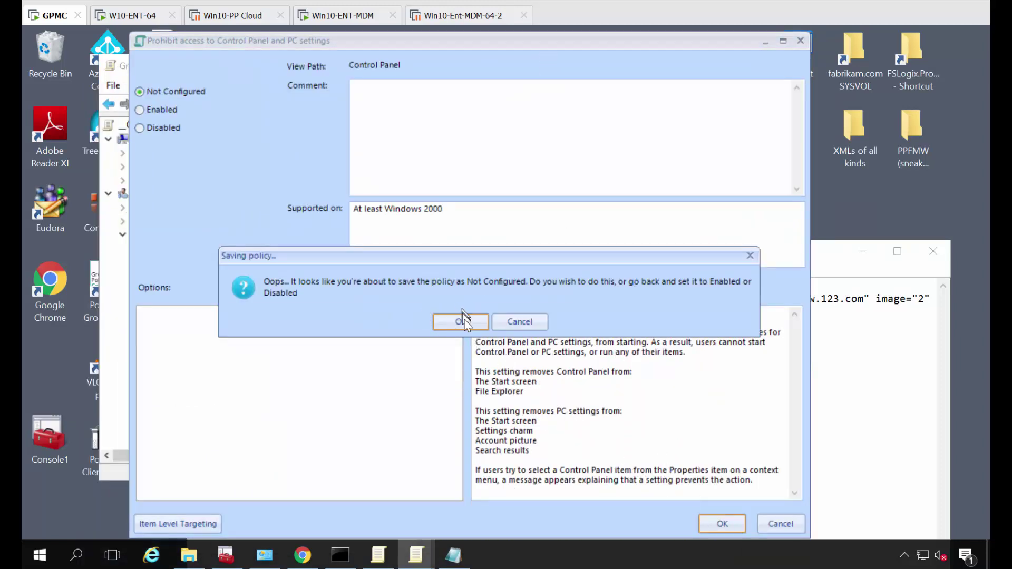
click(504, 325)
click(140, 110)
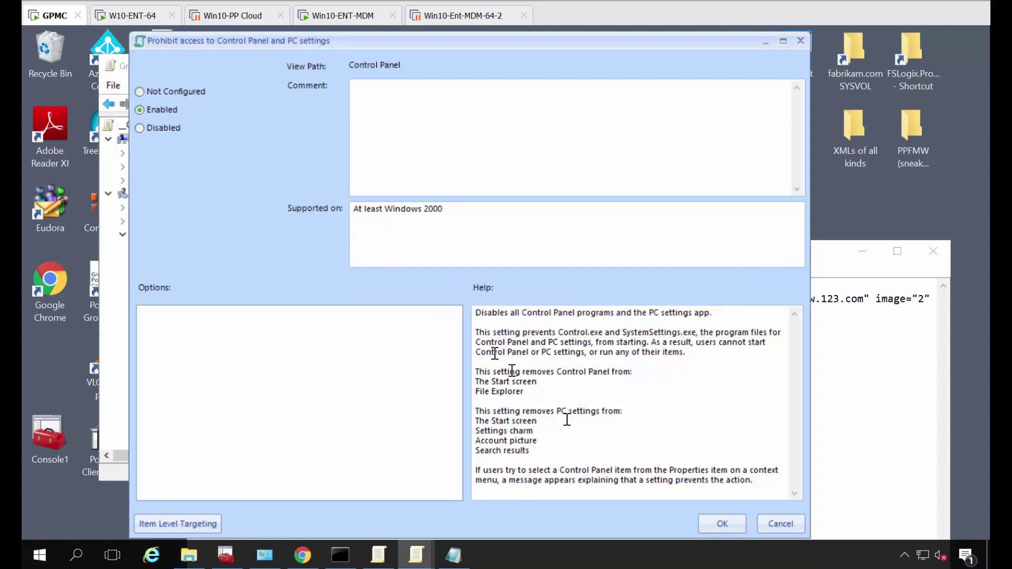
click(721, 524)
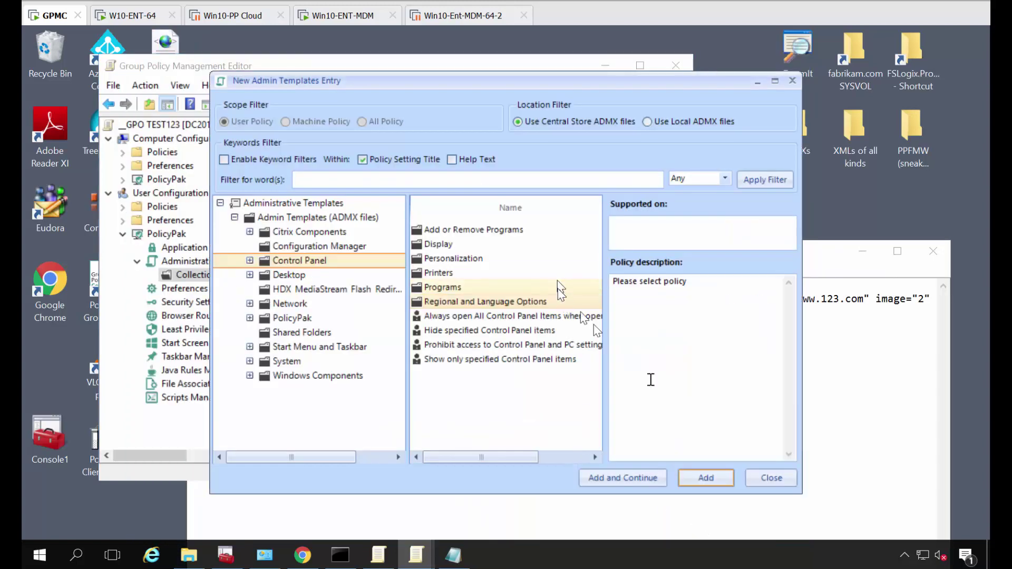
click(769, 481)
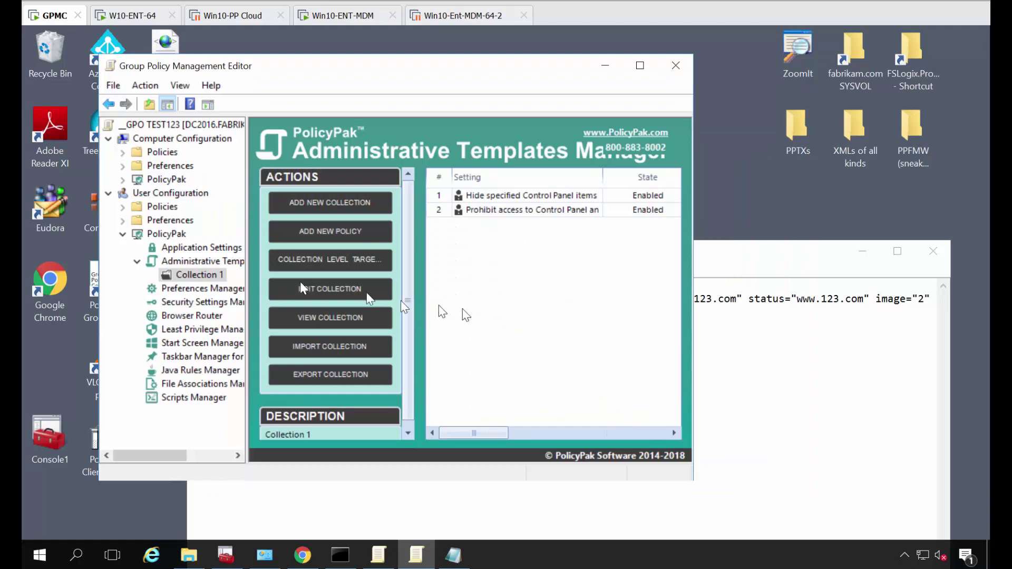
- View Collection 1 as XML in Notepad and copy all of its text
right_click(194, 281)
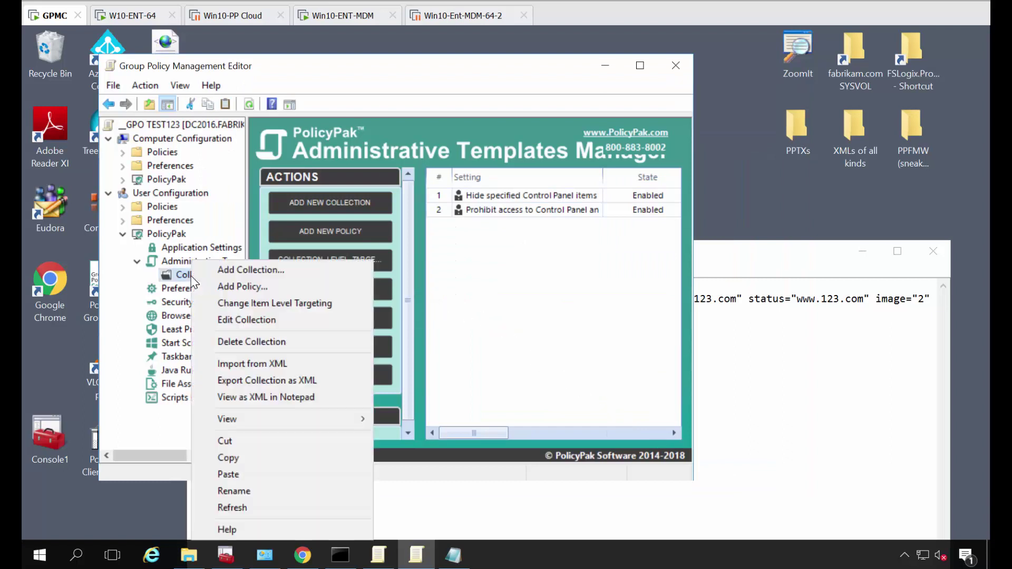
click(297, 398)
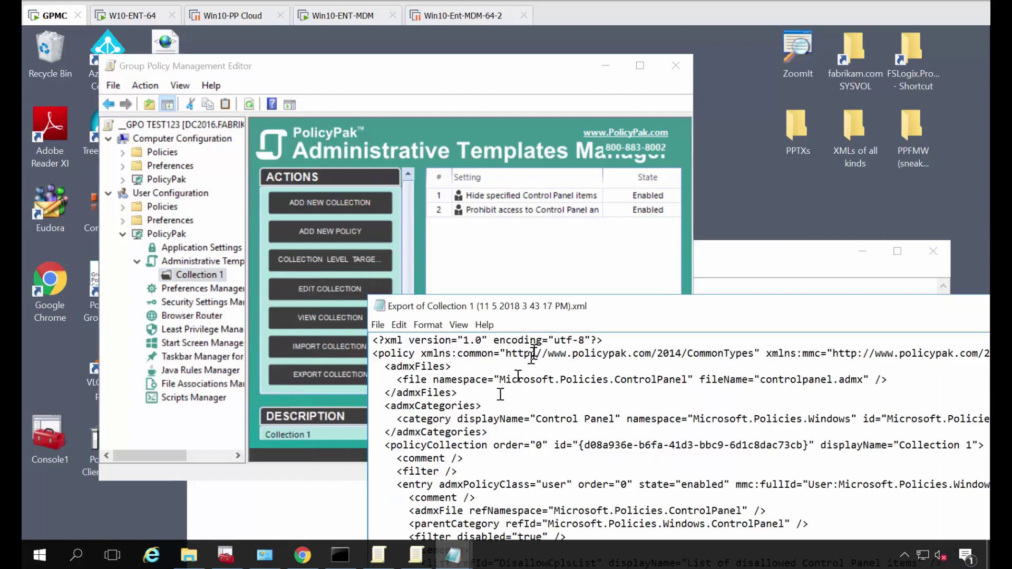
drag(535, 308, 524, 197)
key(ctrl+a)
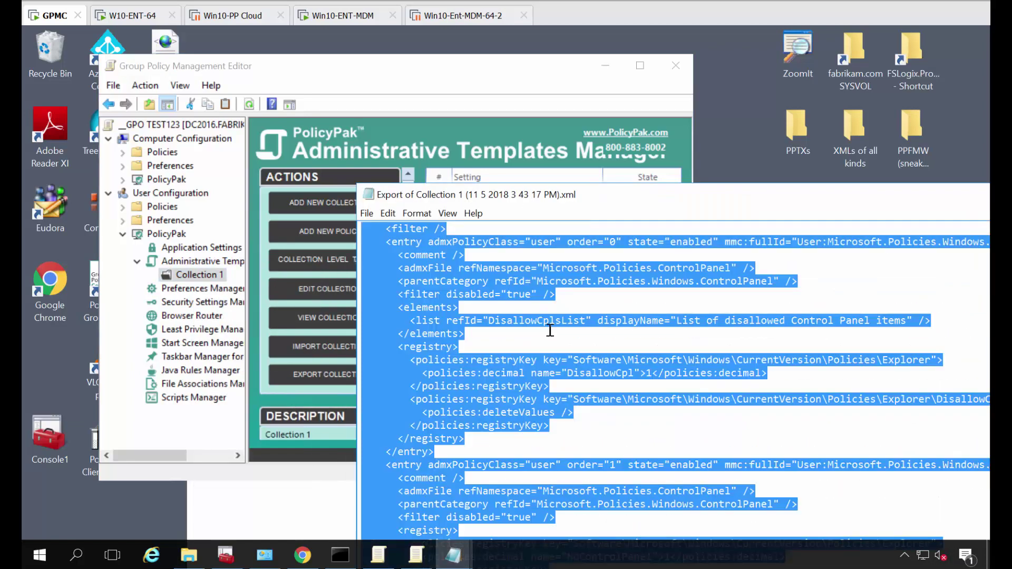
right_click(548, 330)
click(580, 375)
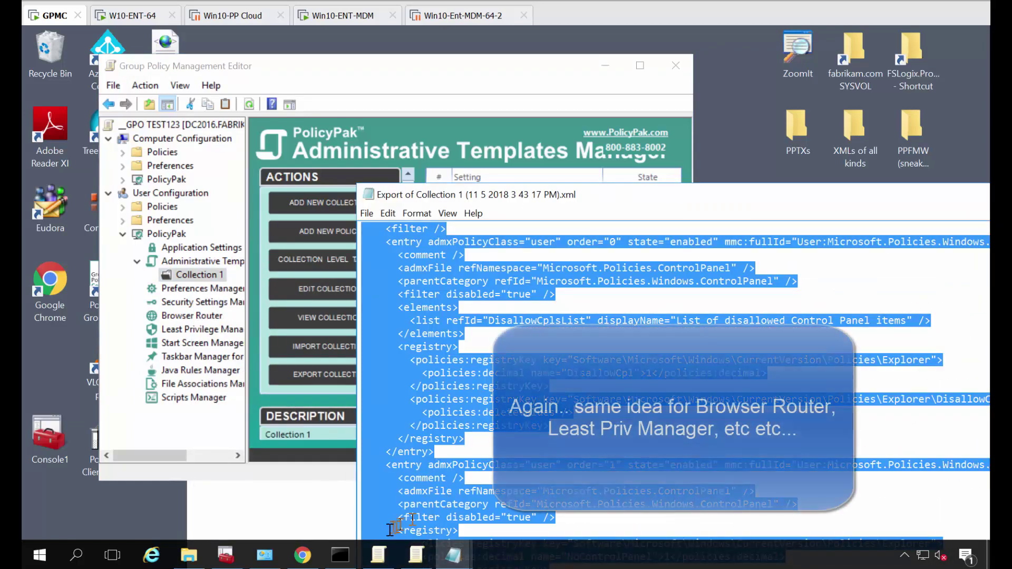
- Switch to PolicyPak Cloud and upload the copied collection XML as a data file with the description "PP Test123"
click(303, 555)
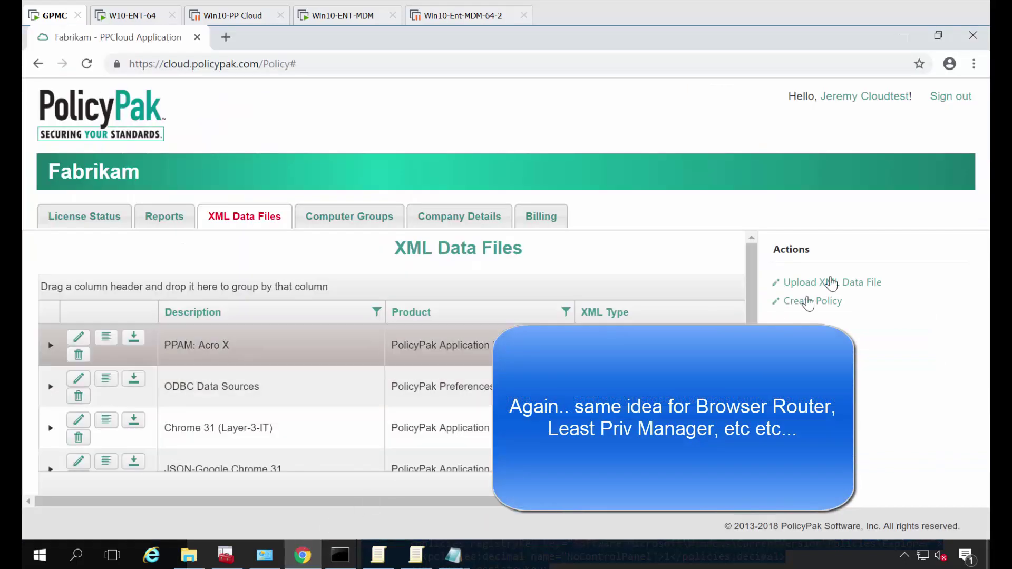
click(834, 283)
click(459, 269)
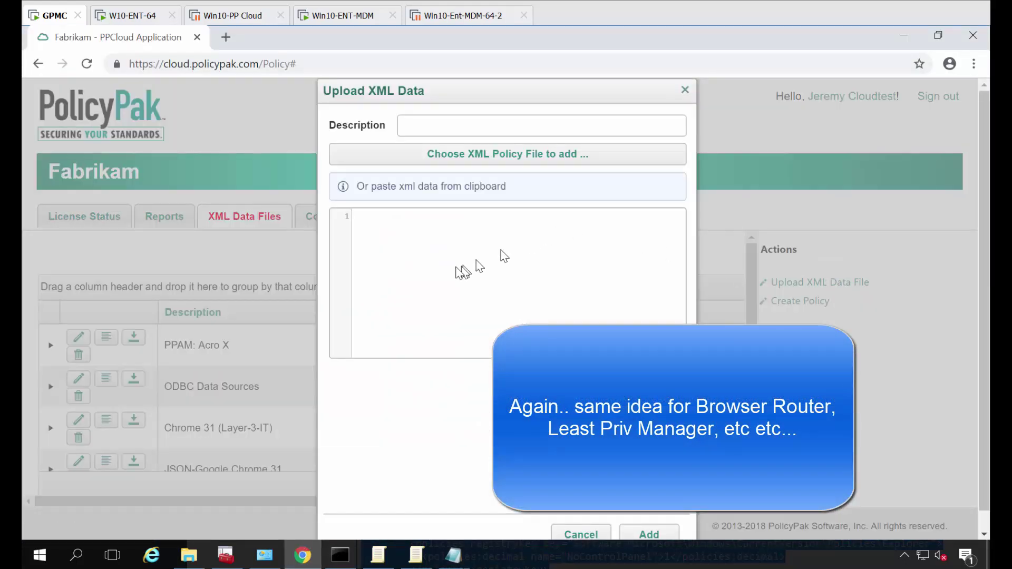
key(ctrl+v)
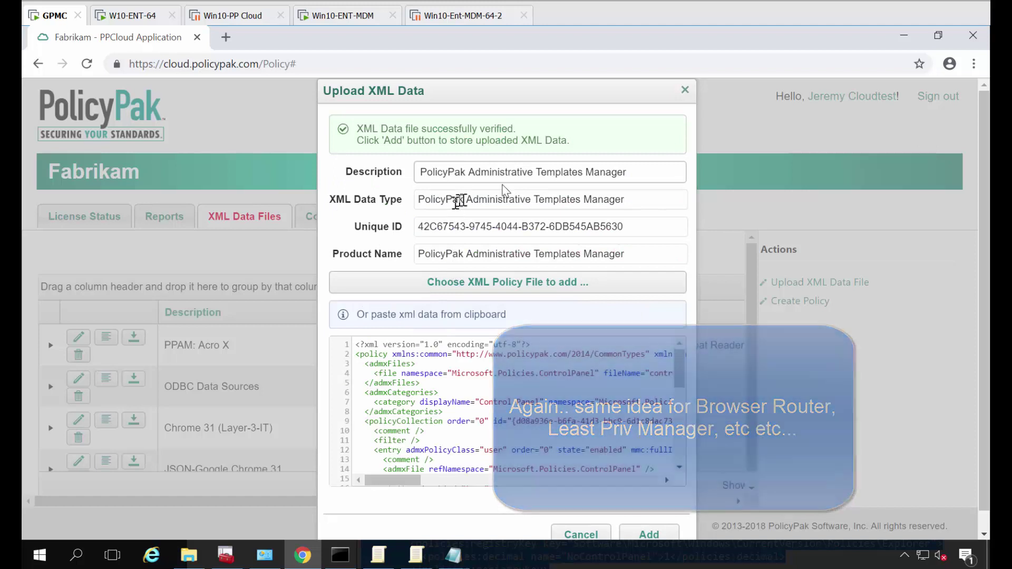
drag(643, 170, 367, 172)
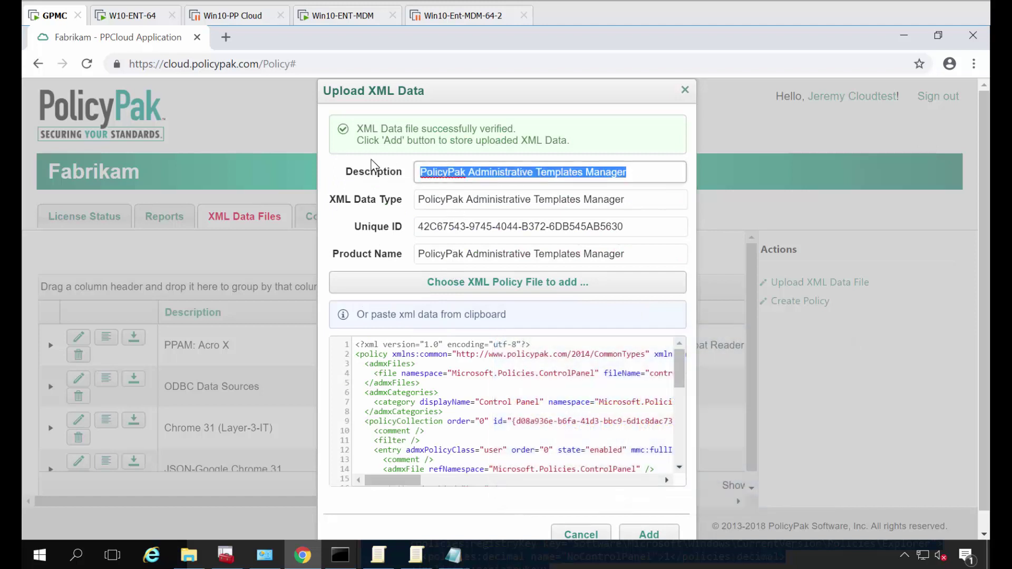
text(PP Test123)
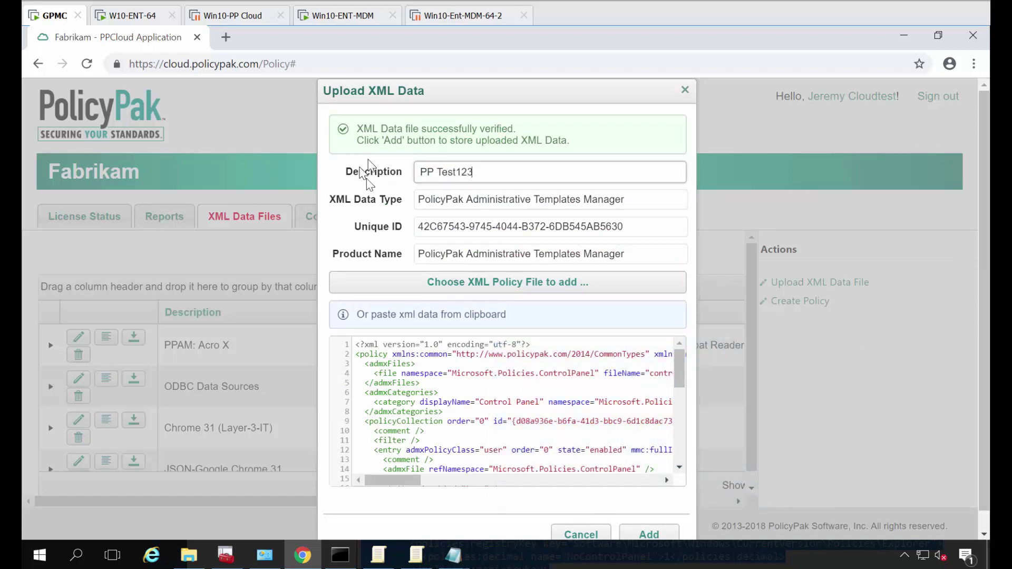
click(649, 534)
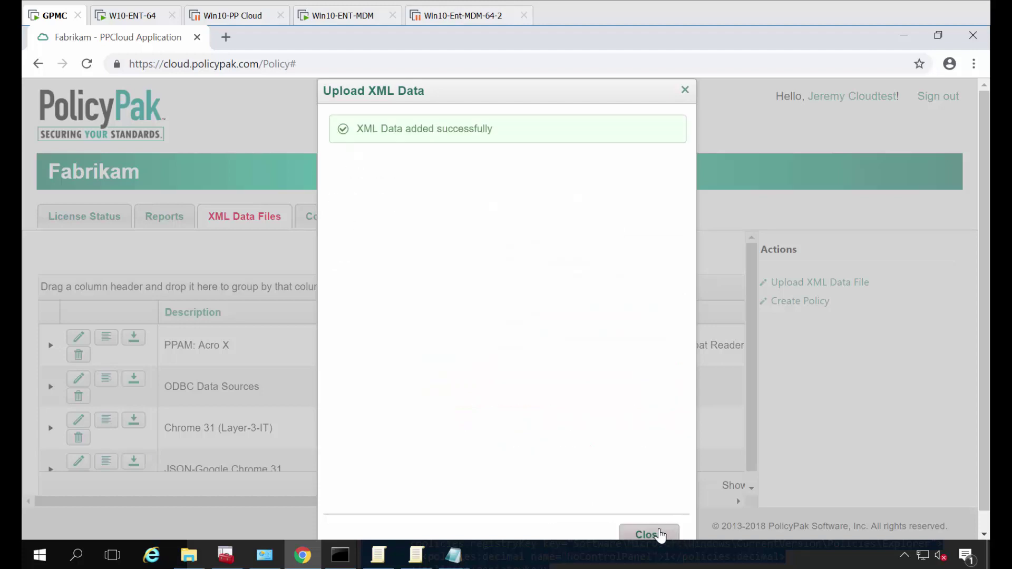
- Close the finished upload dialog, switch back to the Group Policy Management Editor, and widen its console tree
click(650, 534)
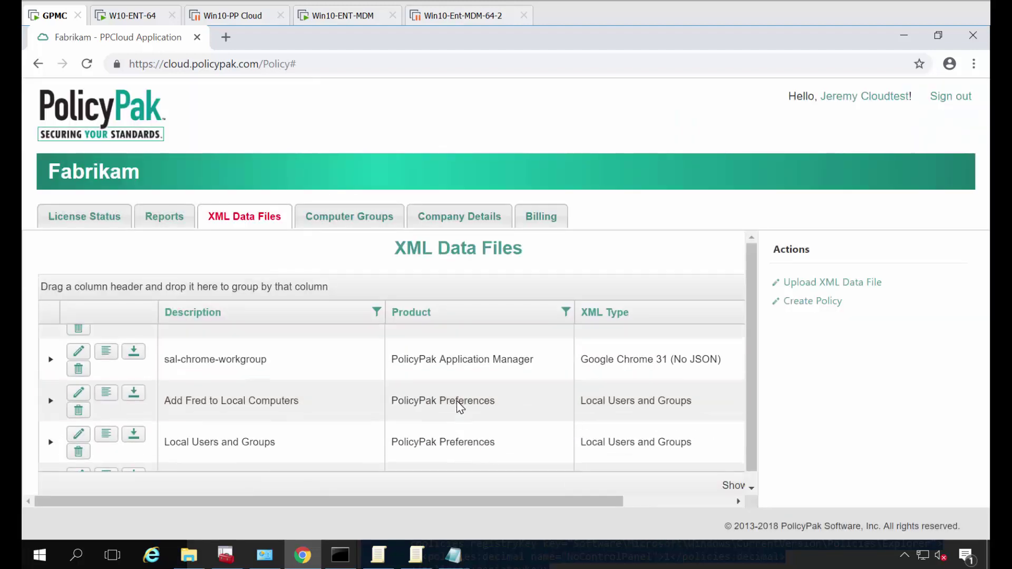
click(904, 36)
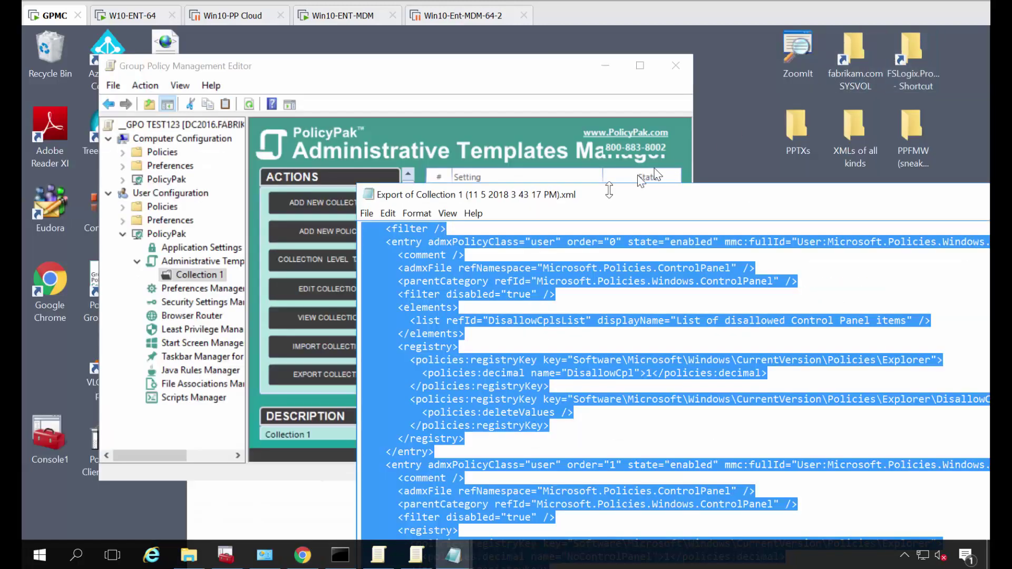
click(365, 73)
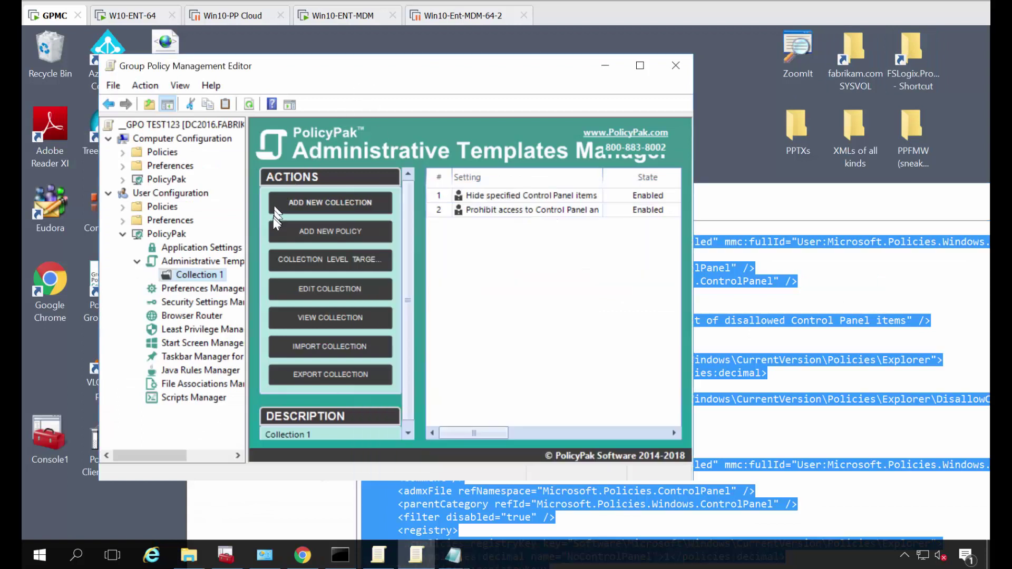
drag(246, 228, 302, 228)
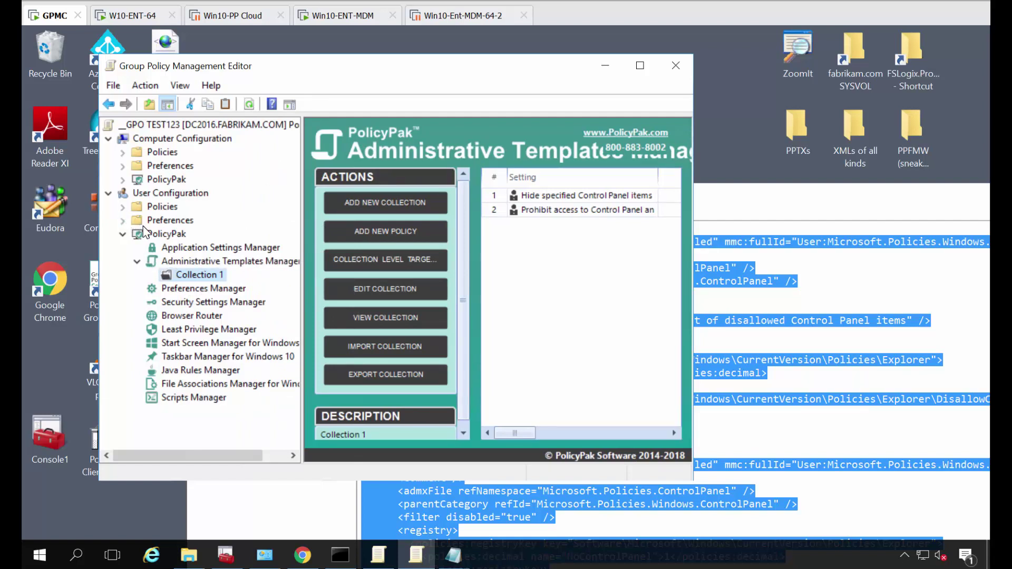
- Open Account Lockout Policy under the Computer Configuration policies, within Windows Settings, Security Settings, Account Policies
click(124, 152)
click(137, 179)
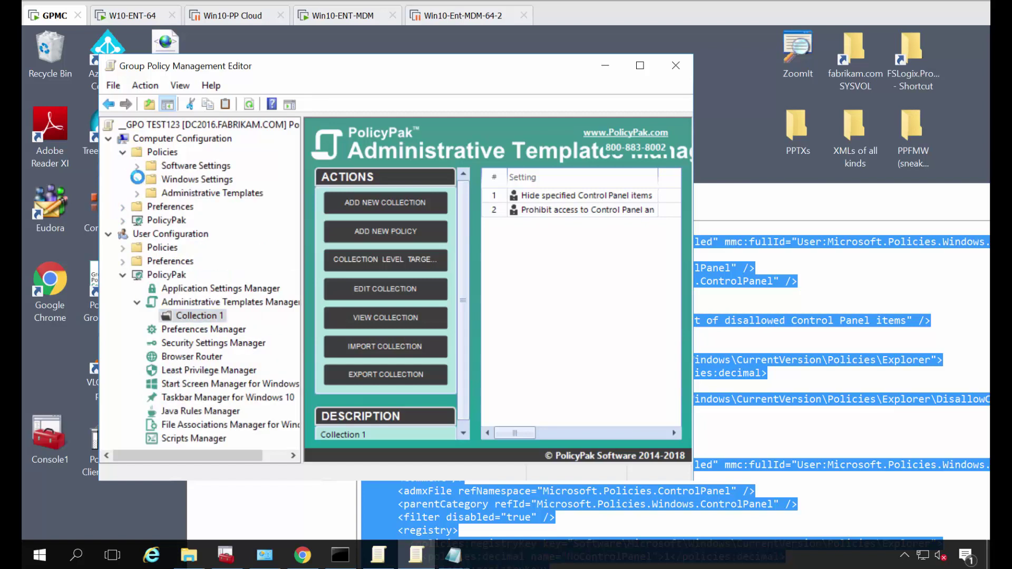
click(202, 234)
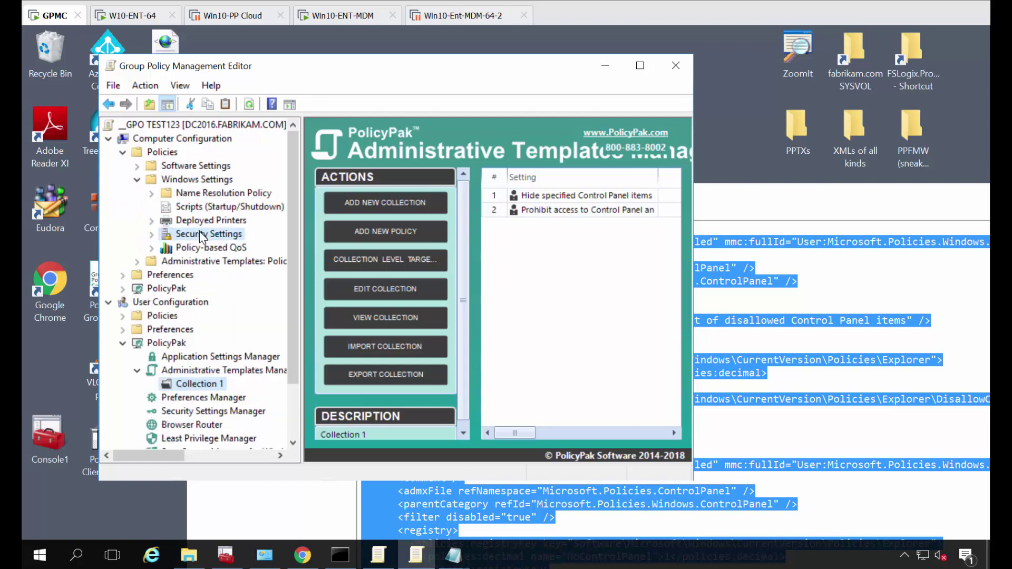
double_click(373, 147)
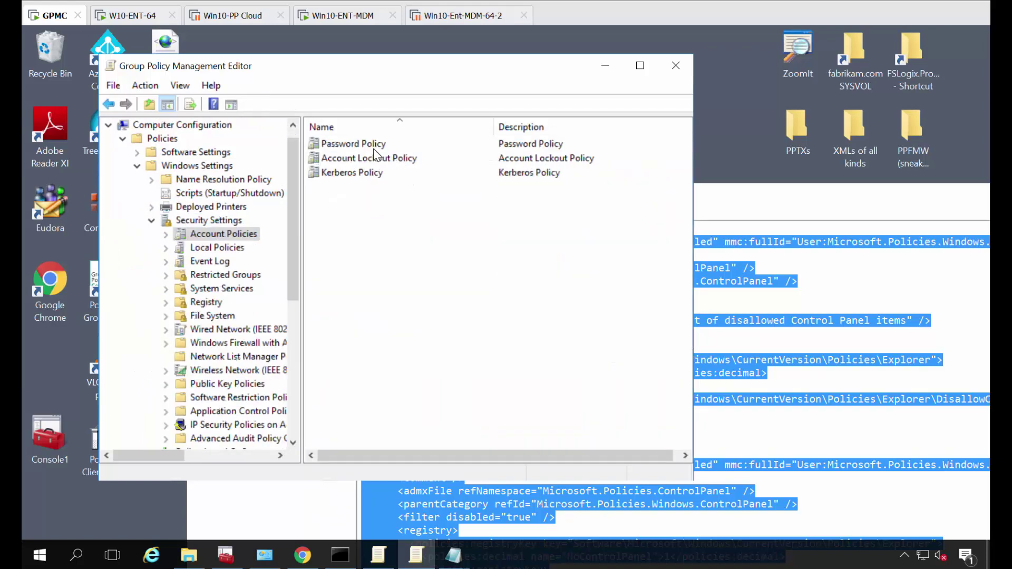
click(364, 174)
double_click(362, 161)
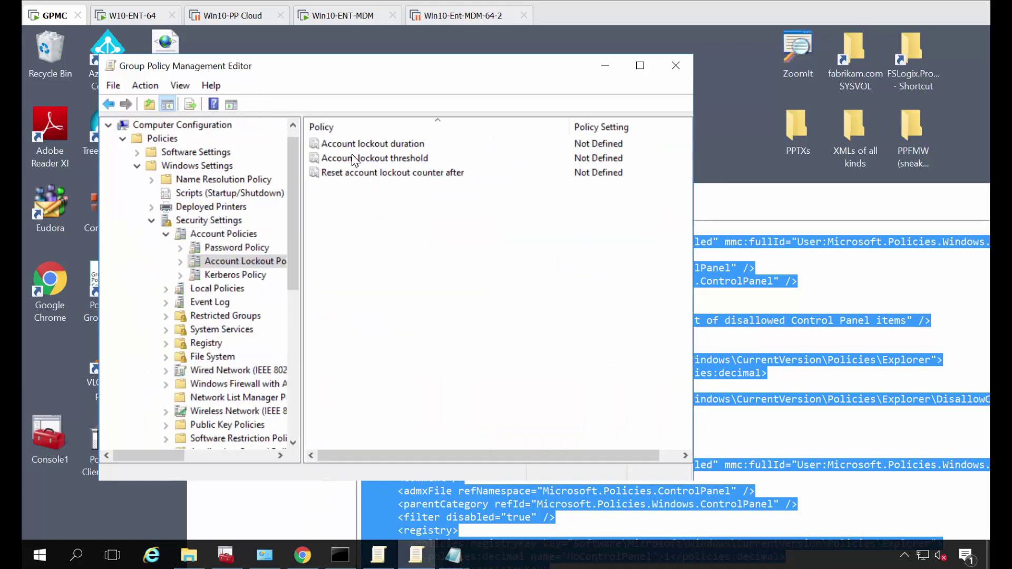
- Define the Account lockout threshold as 4 invalid logon attempts and accept the suggested 30-minute values for the related lockout settings
double_click(362, 159)
click(386, 204)
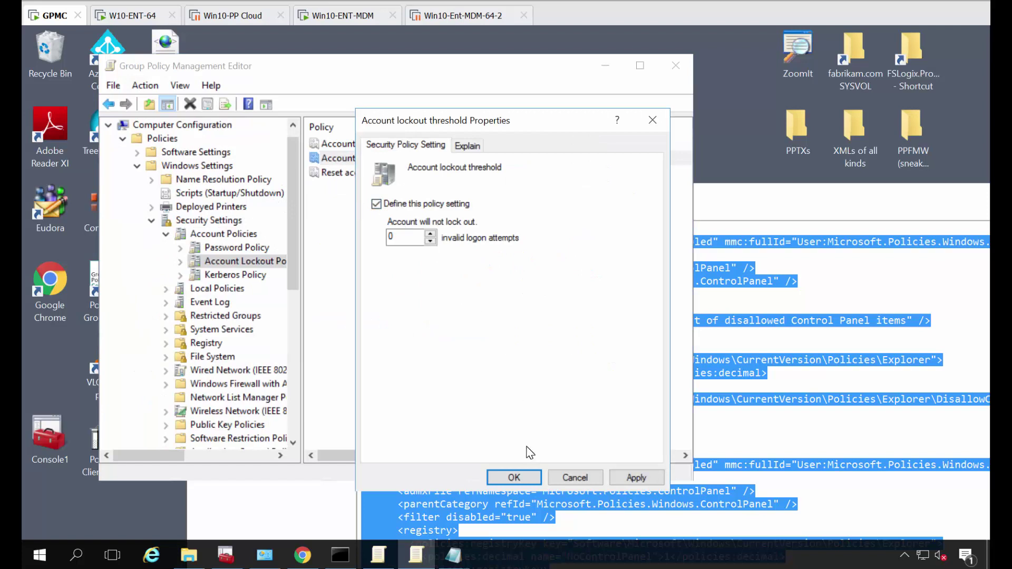
click(431, 235)
click(431, 235)
click(431, 235)
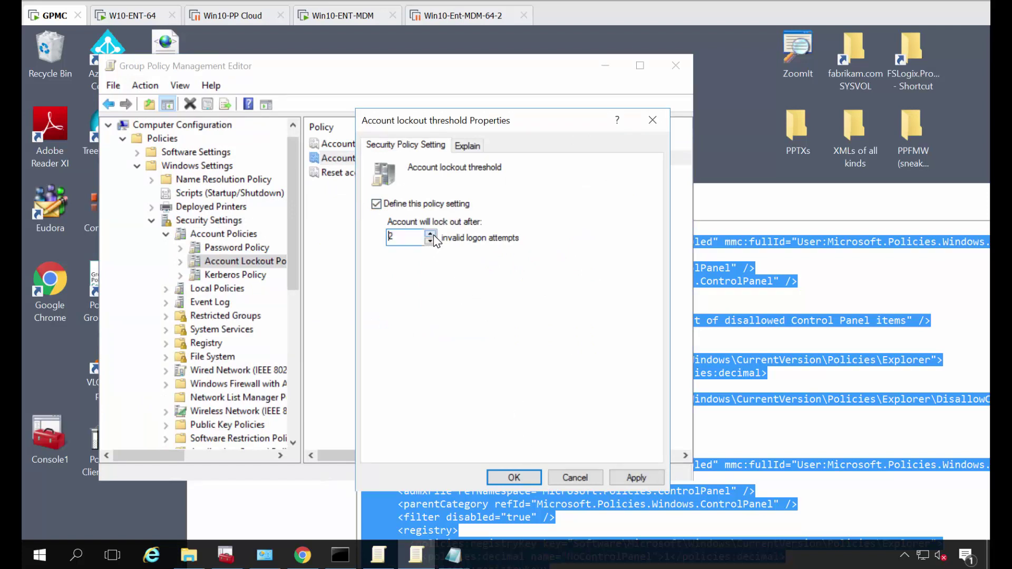
click(430, 235)
click(501, 479)
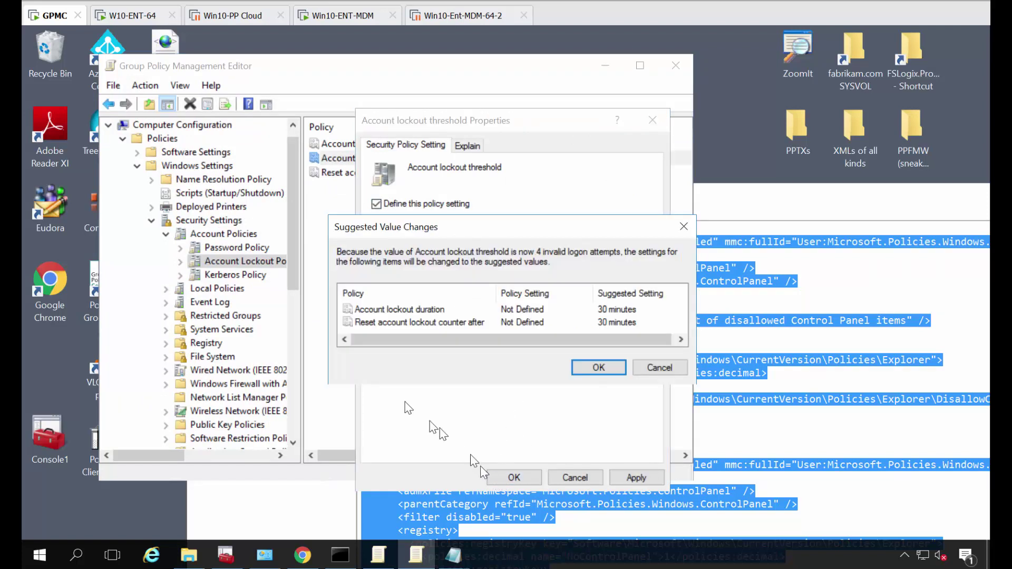
click(600, 365)
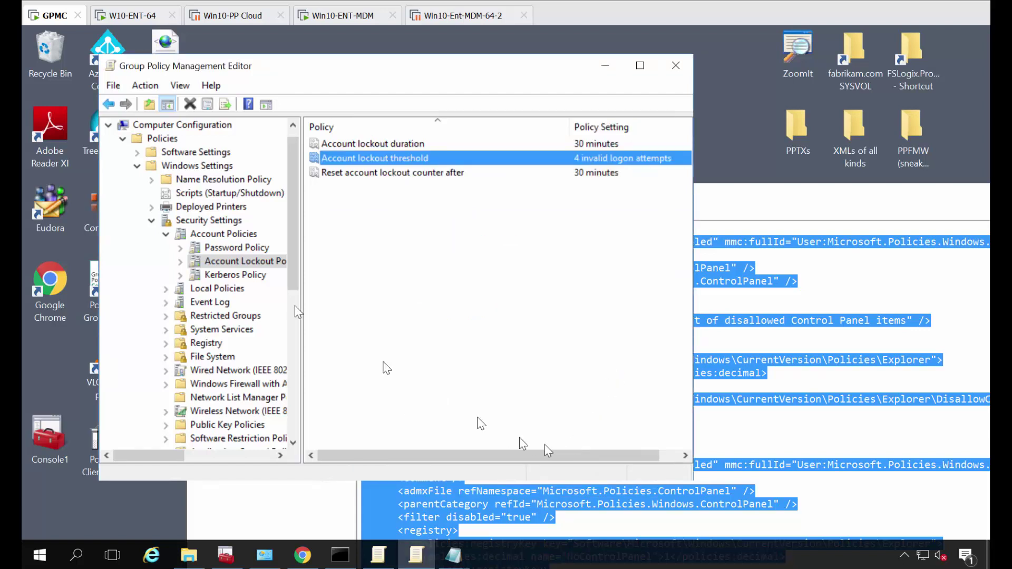
- Open PolicyPak Security Settings Manager under Computer Configuration, clear away the Notepad window, and start the export wizard
click(123, 138)
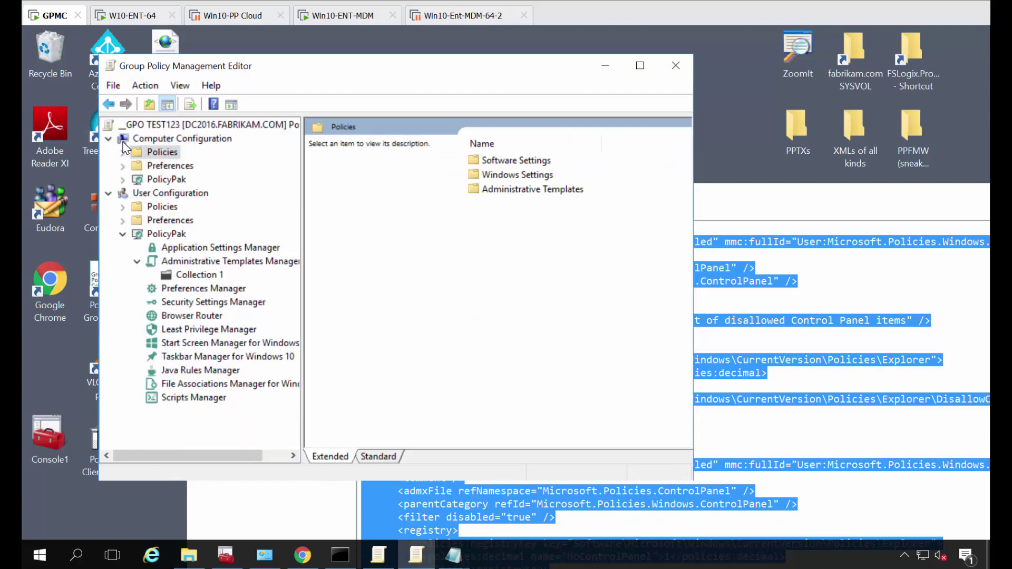
click(123, 179)
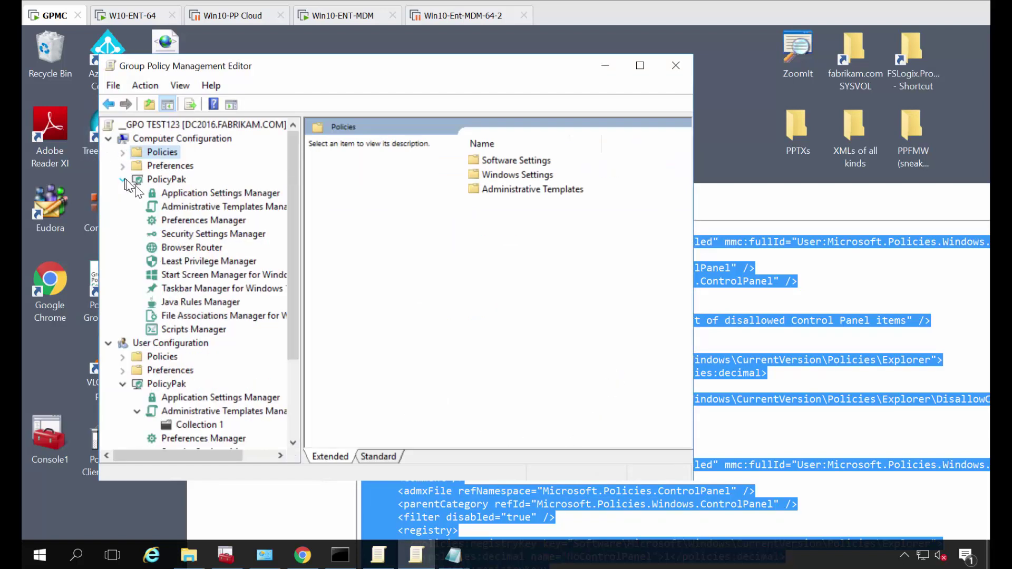
click(199, 235)
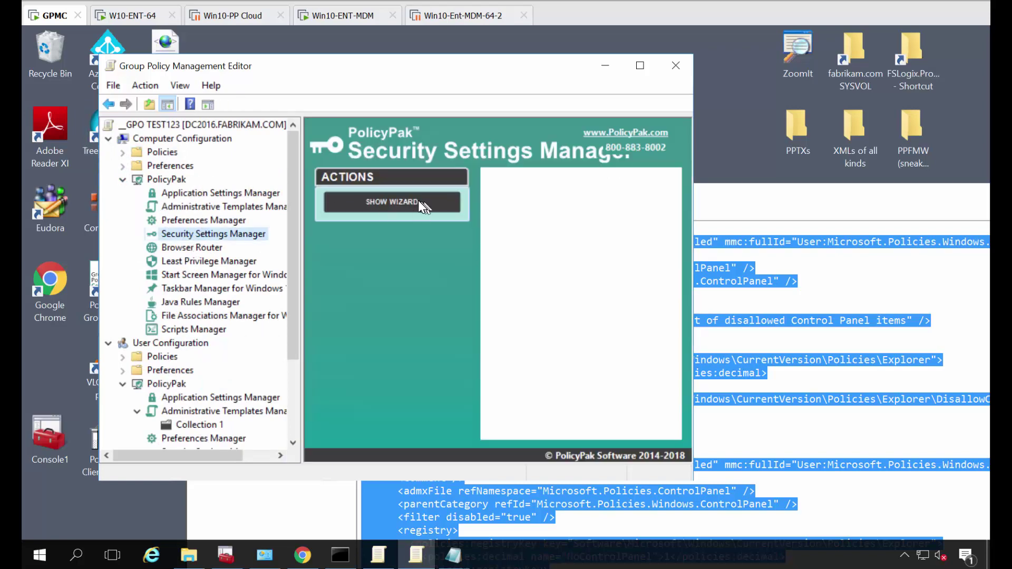
click(831, 330)
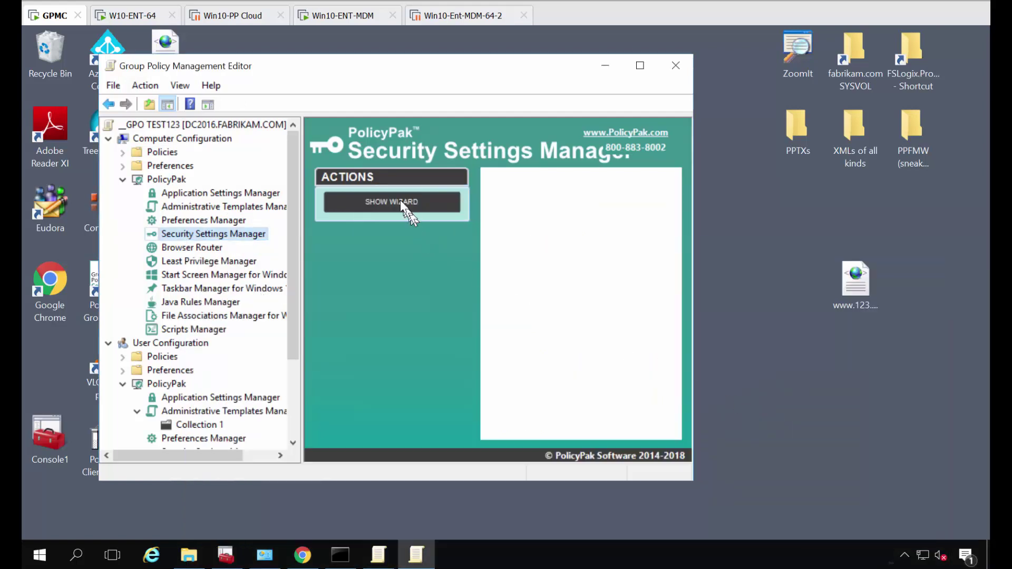
click(401, 204)
key(Return)
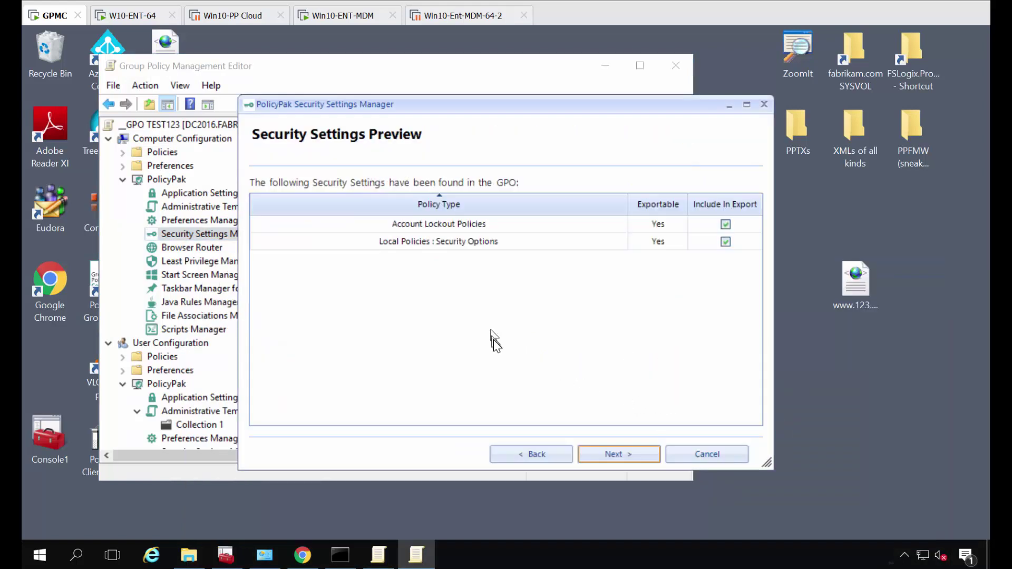
- Export the account lockout and local security options policies to a new Desktop file named SEC-OUT1 and finish the wizard
click(611, 453)
click(612, 455)
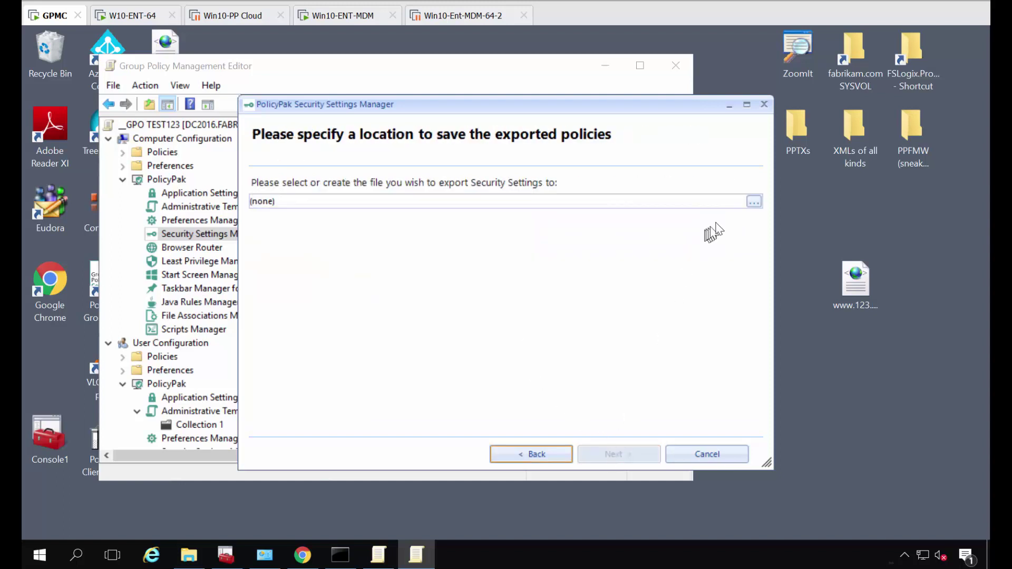
click(754, 201)
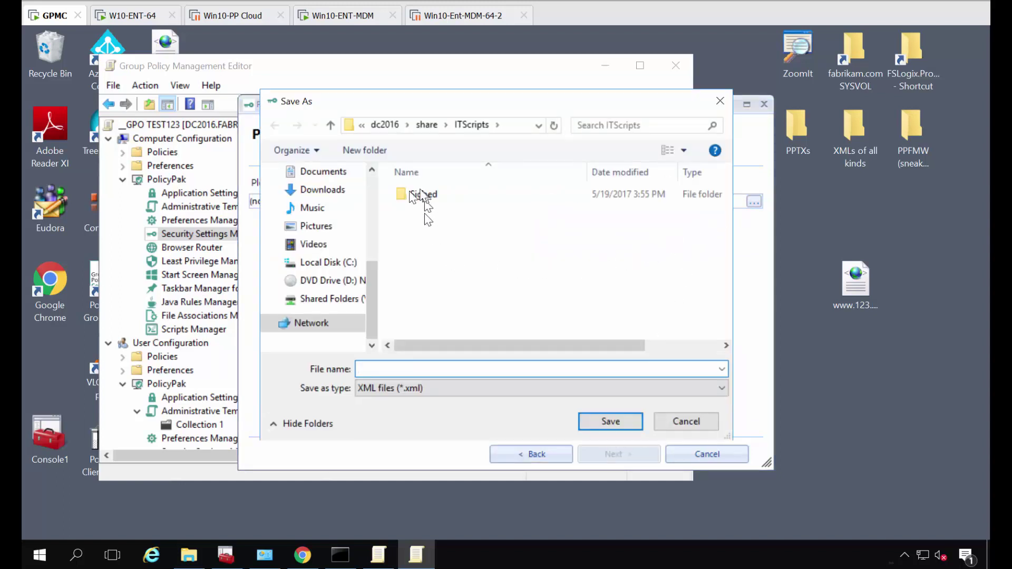
scroll(331, 240, up, 1)
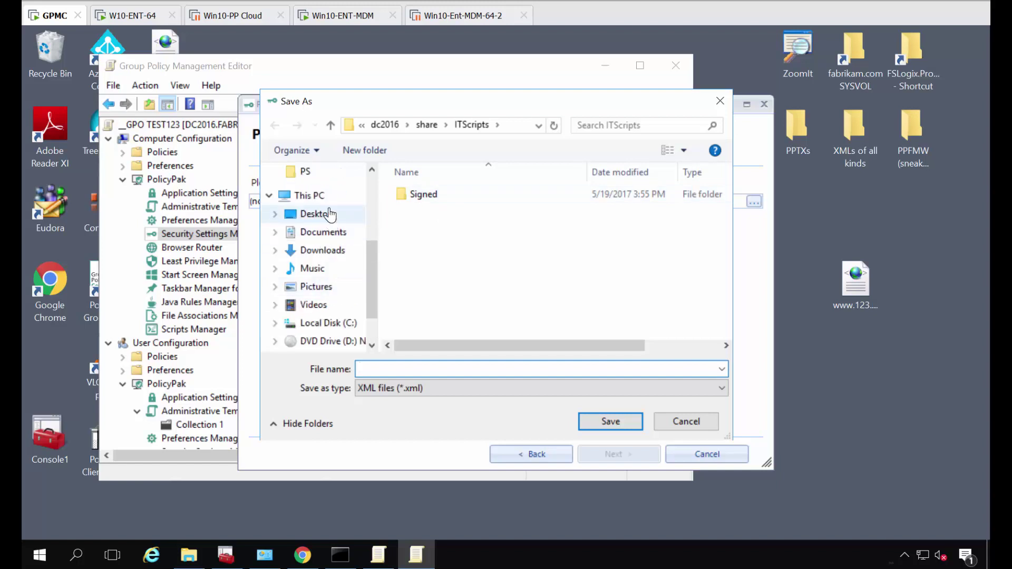
click(317, 214)
click(401, 368)
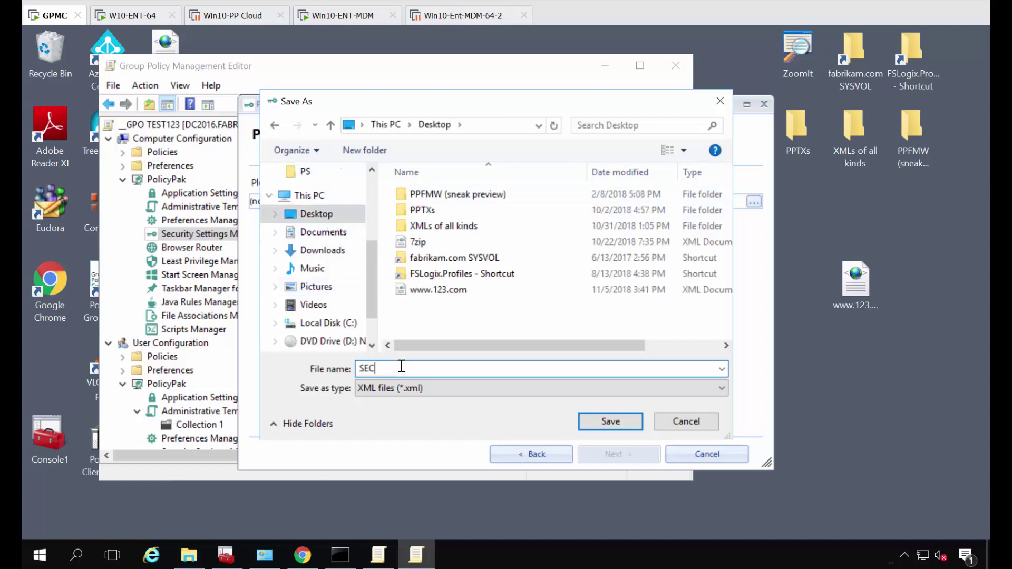
key(Return)
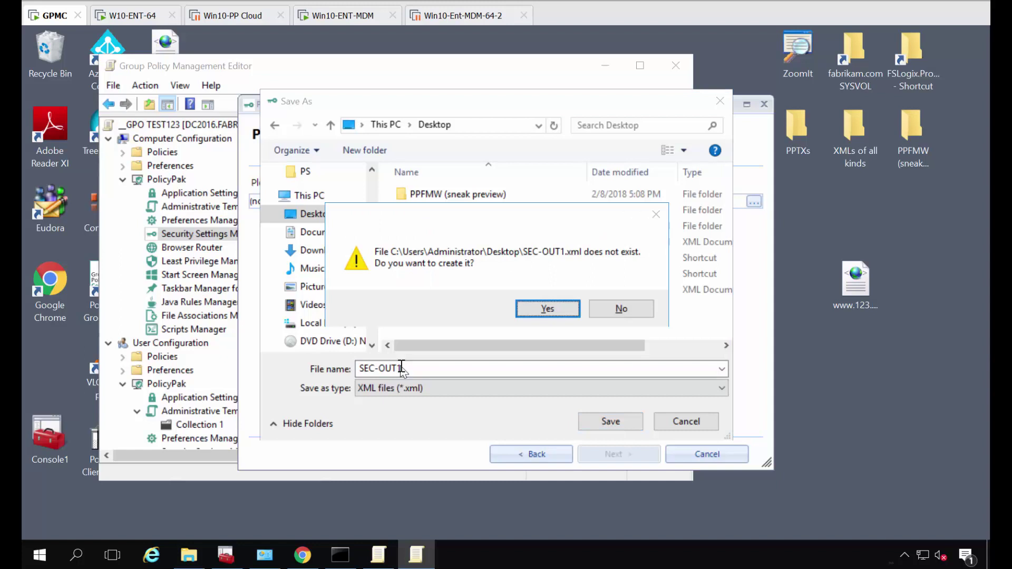
key(Return)
click(626, 452)
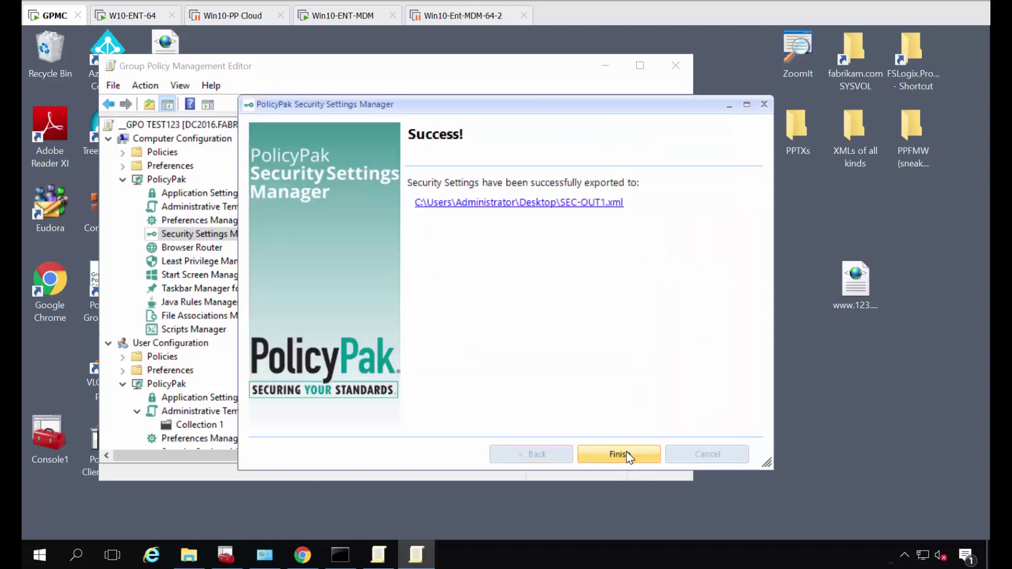
click(626, 452)
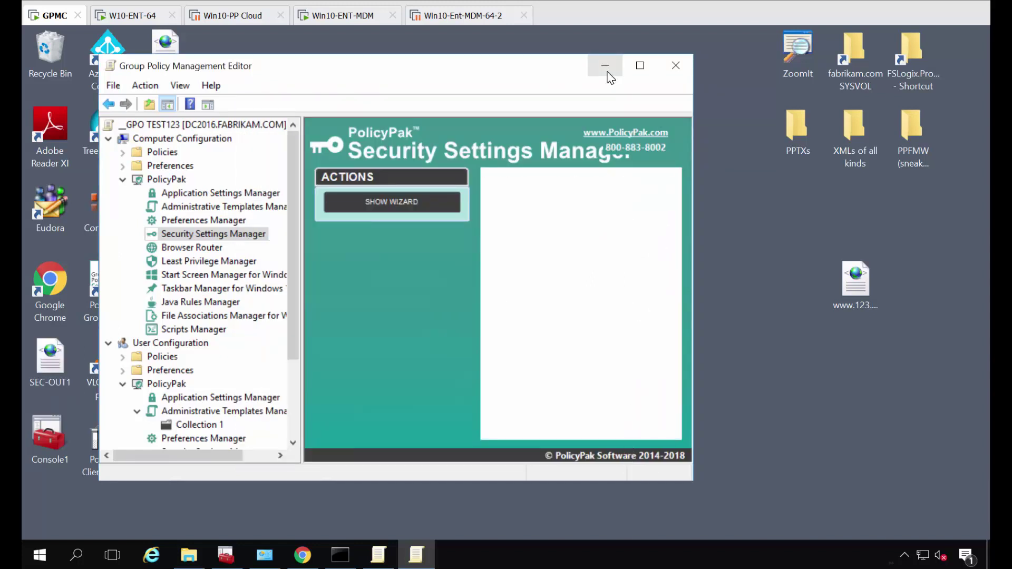
- Open the exported SEC-OUT1 file from the desktop in Notepad and copy all of its text
click(606, 65)
right_click(55, 357)
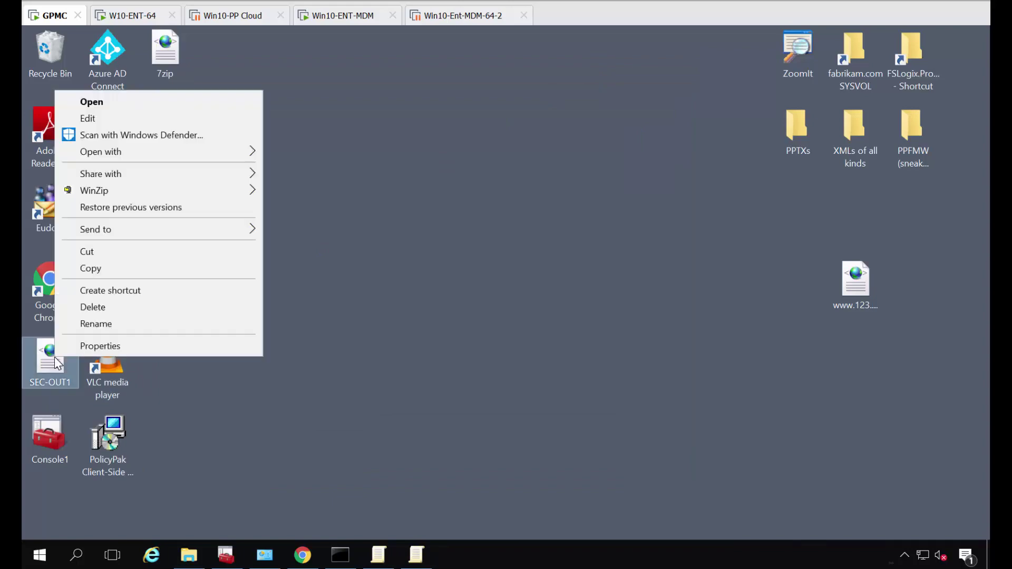
mouse_move(190, 157)
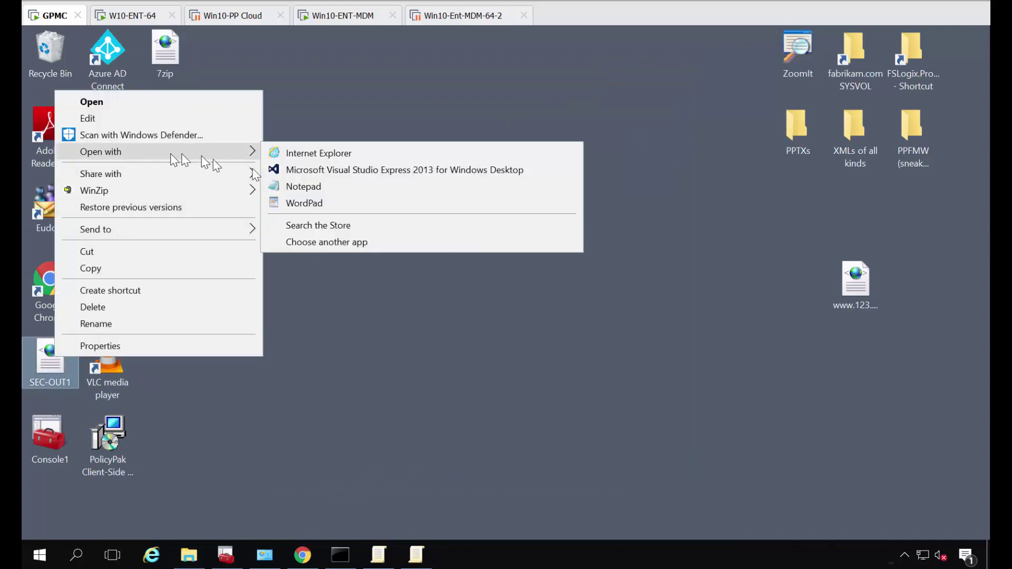
click(296, 188)
key(ctrl+a)
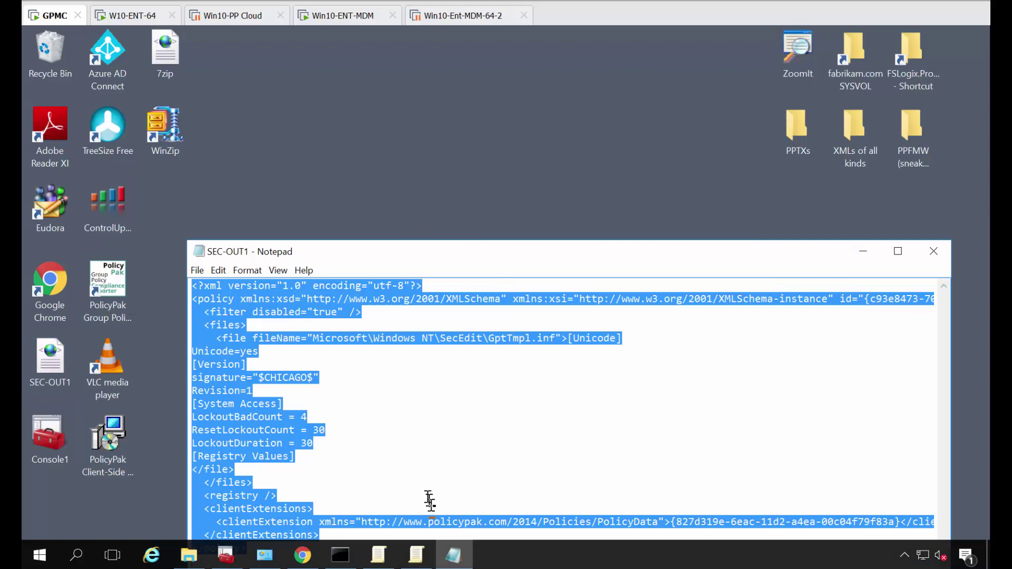
- Upload the copied XML to PolicyPak Cloud with the description "PPSEC: Awesome settings" and return to SEC-OUT1 in Notepad
click(306, 554)
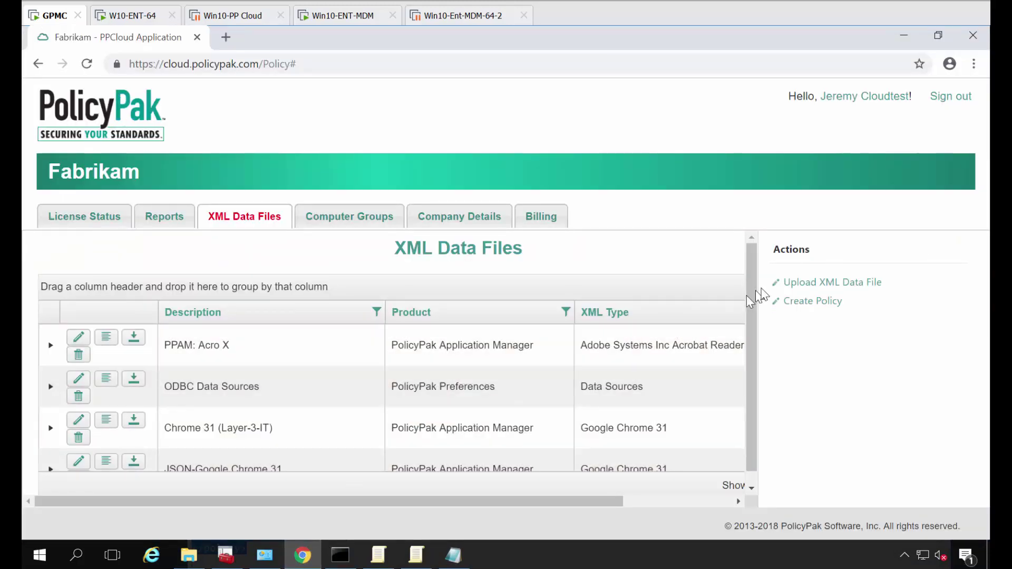
click(804, 289)
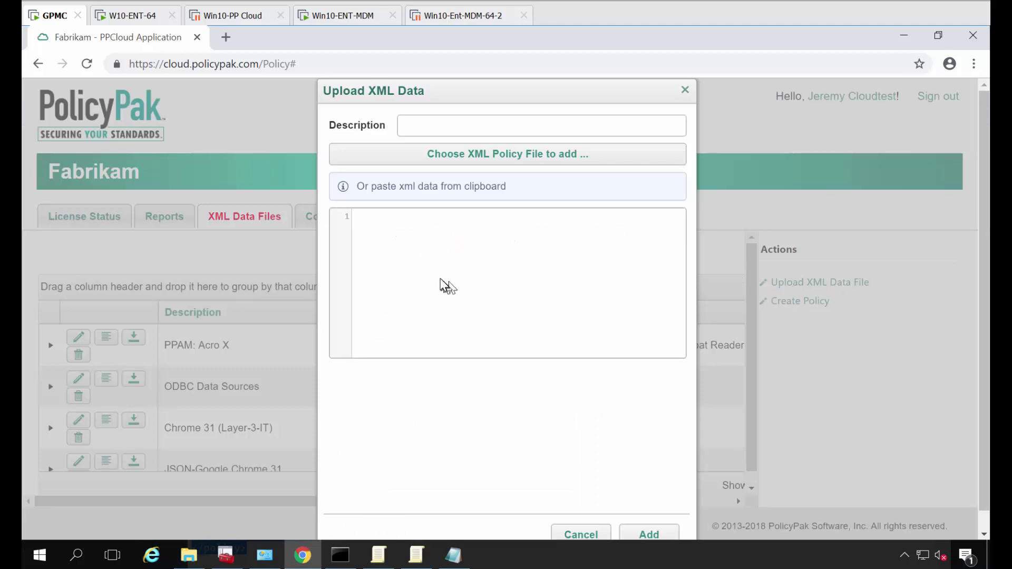
key(ctrl+v)
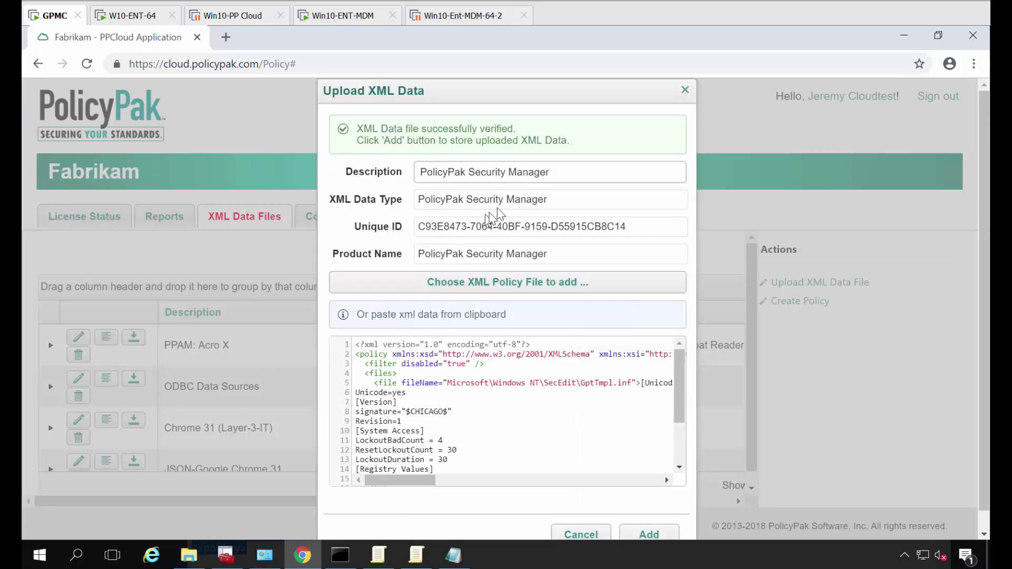
drag(562, 174, 303, 169)
text(PPS)
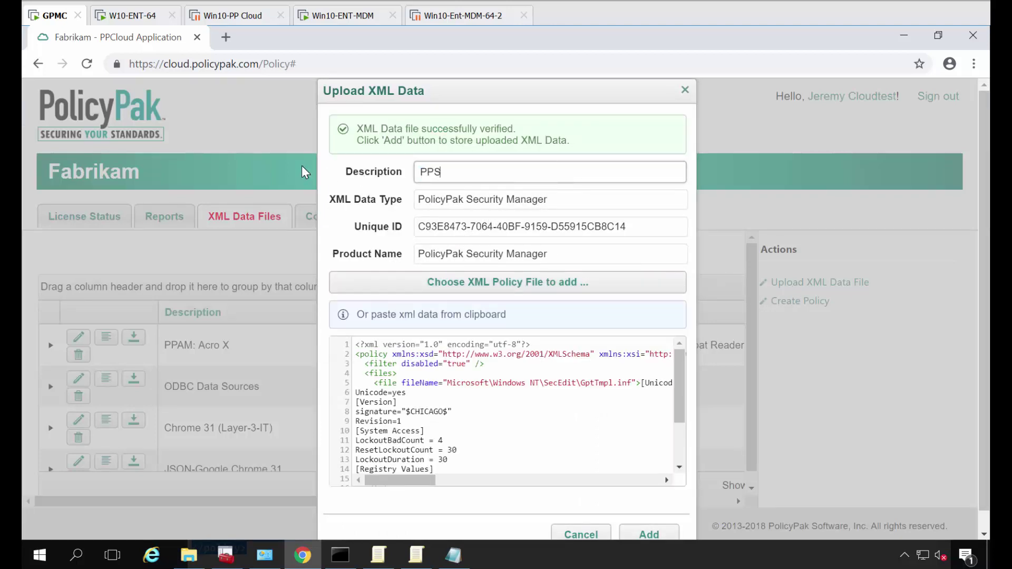
text(EC: Awesome settings)
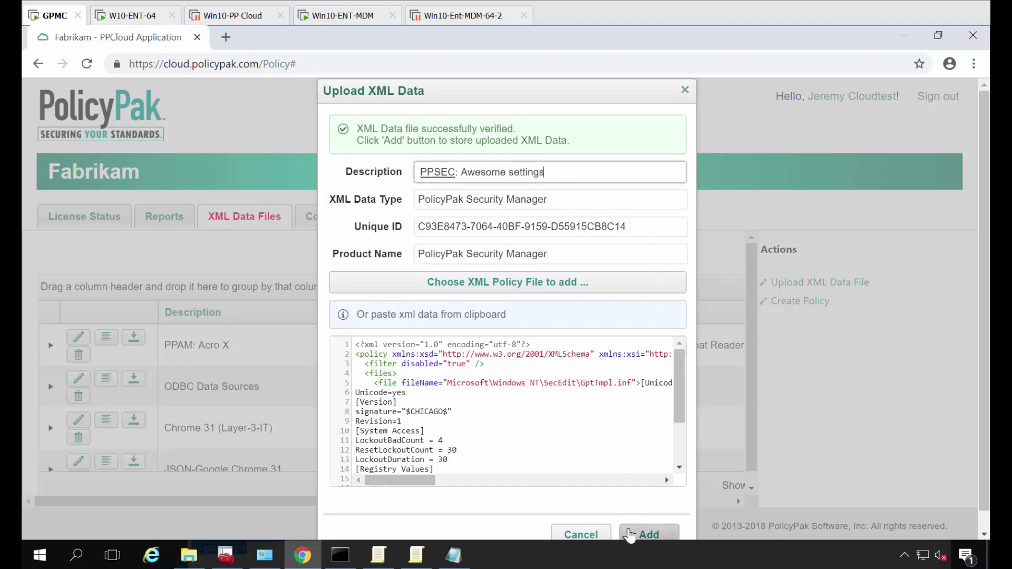
click(624, 535)
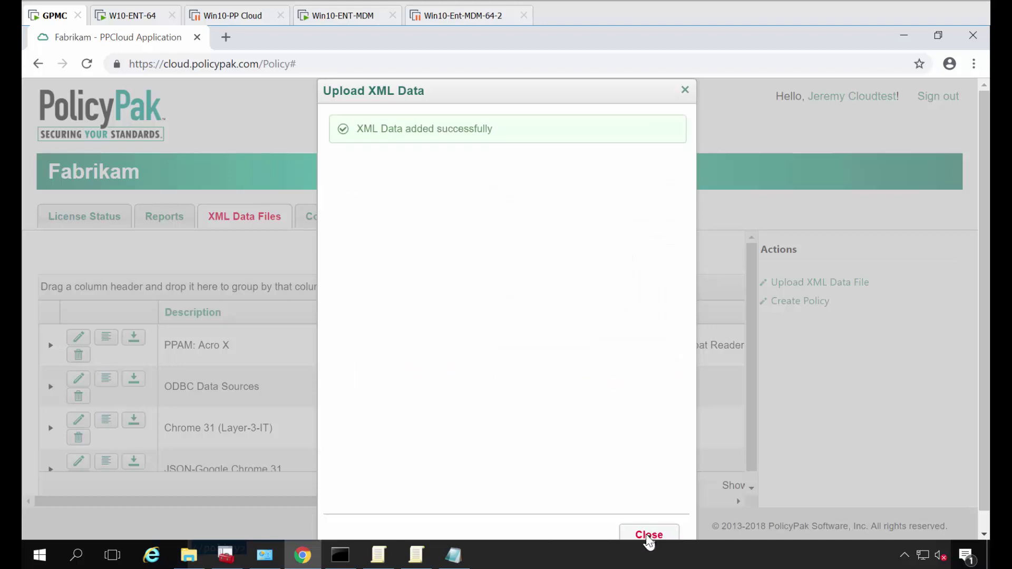
click(648, 536)
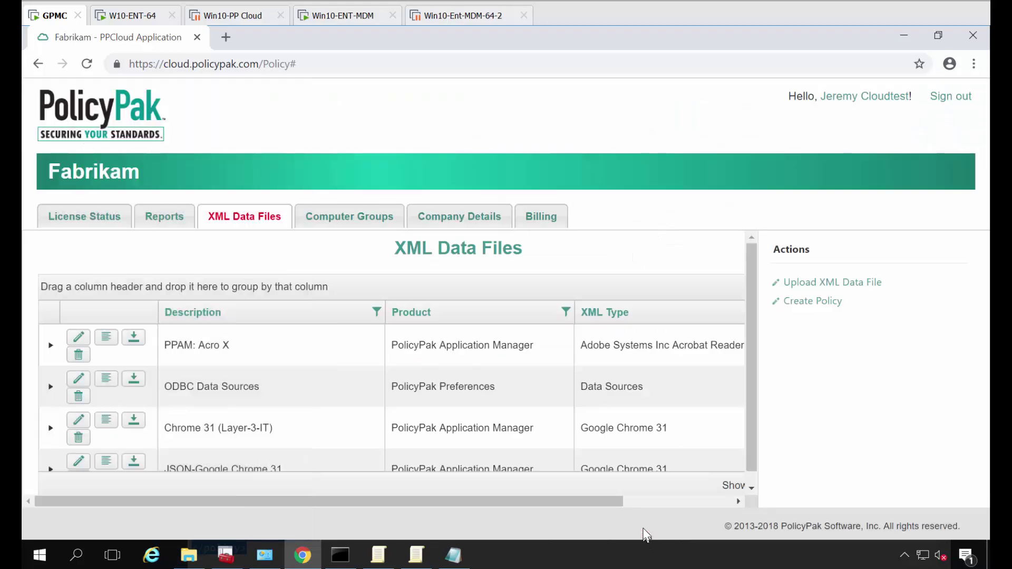
click(903, 36)
click(381, 428)
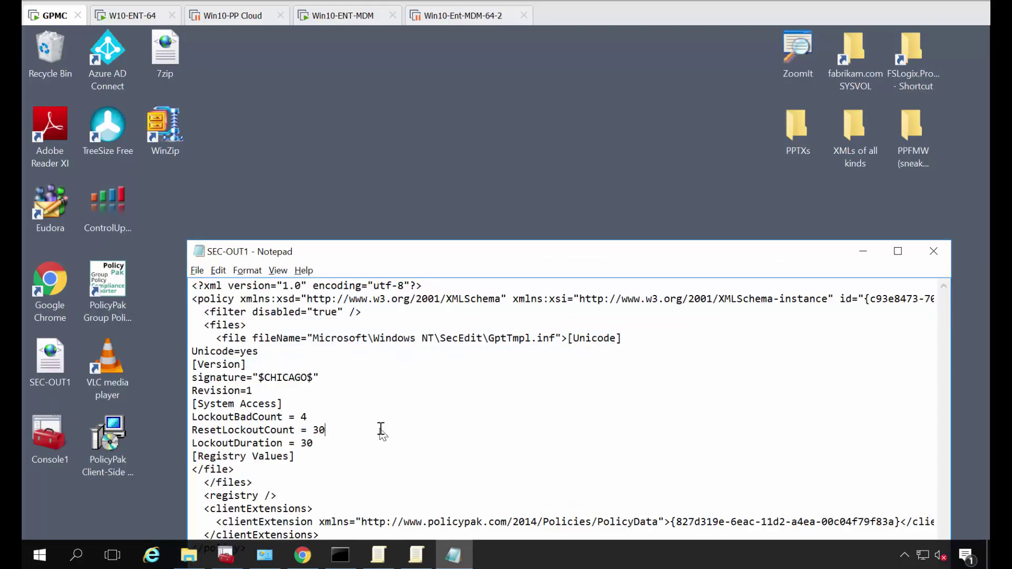
- Close the SEC-OUT1 Notepad window and add a Mozilla Firefox 23.0 entry in PolicyPak Application Settings Manager under Computer Configuration
key(alt+F4)
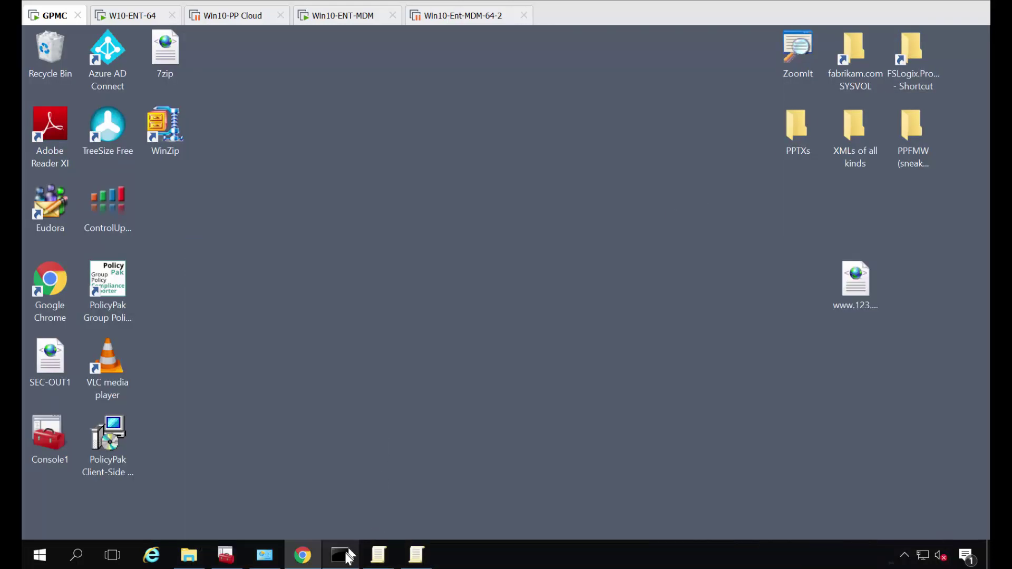
click(226, 555)
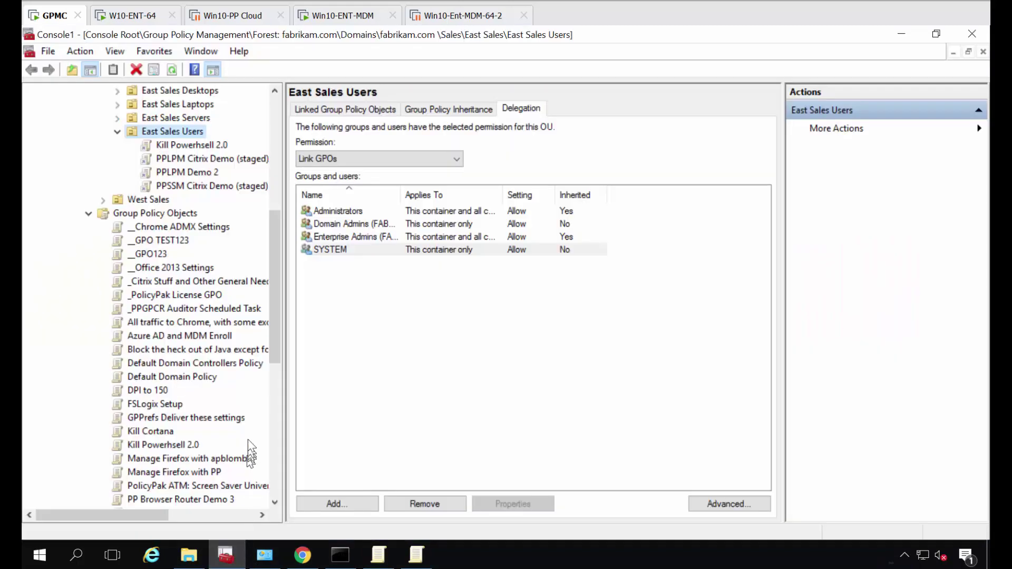
click(413, 554)
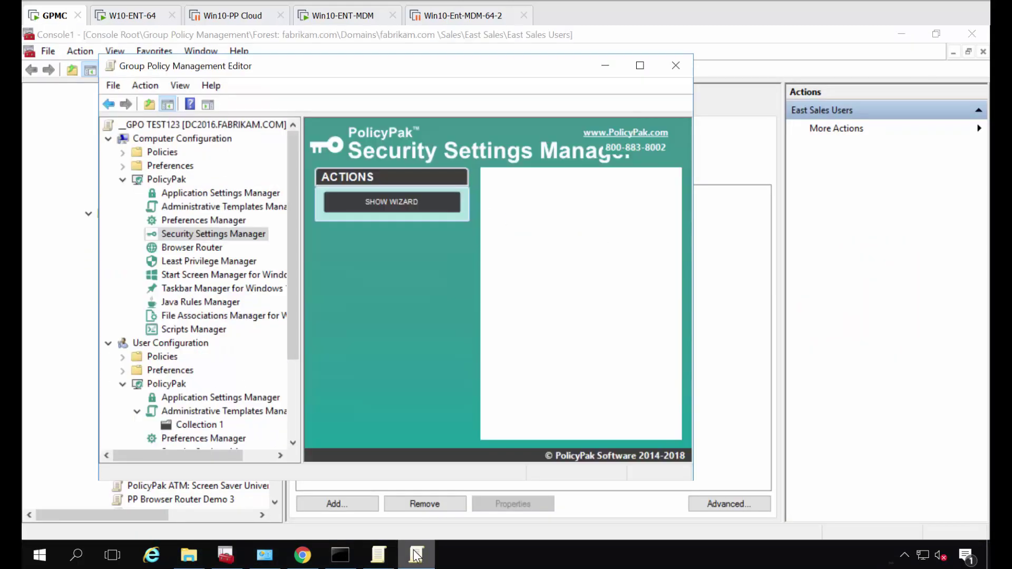
click(210, 191)
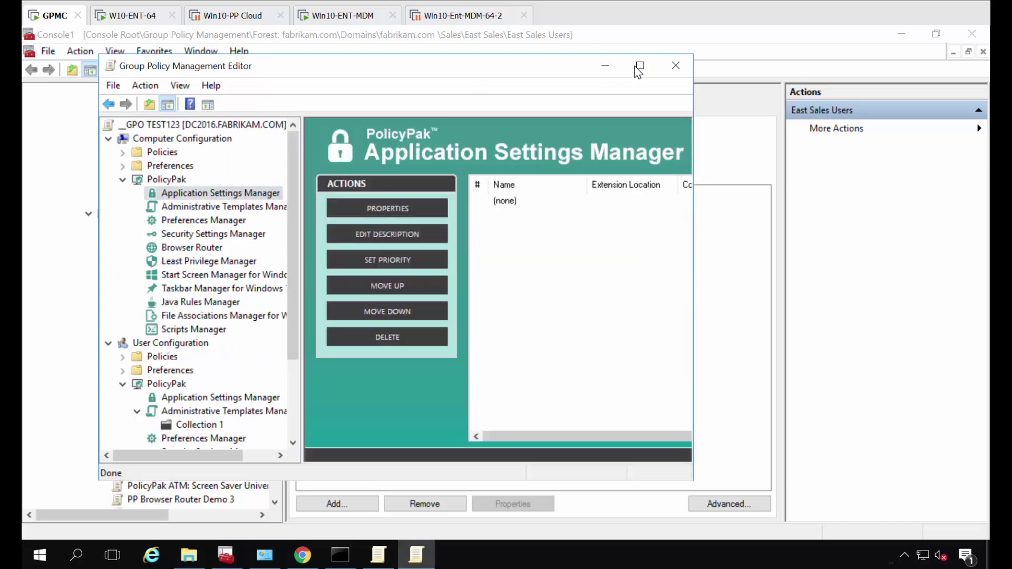
click(640, 65)
right_click(439, 188)
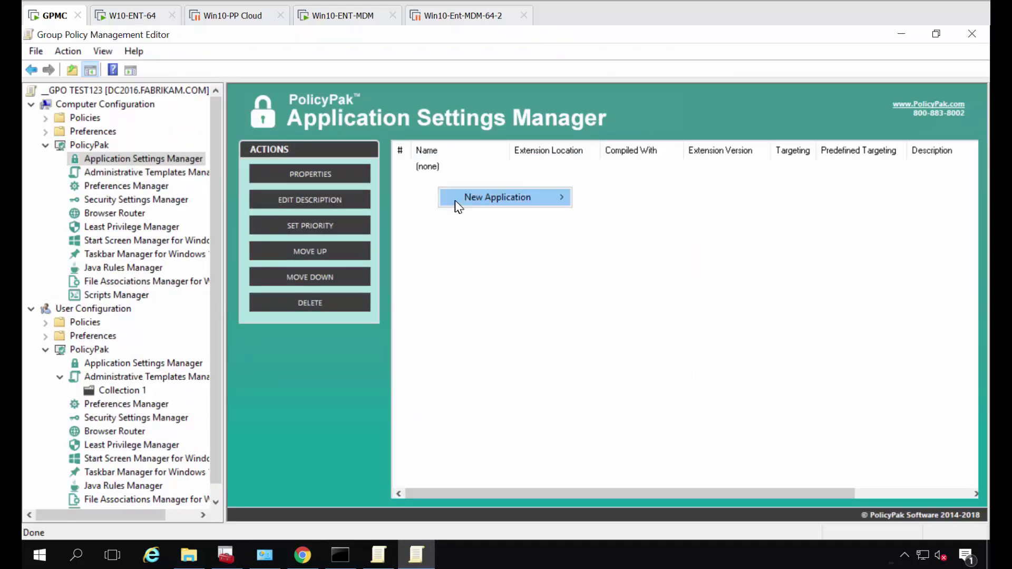
mouse_move(457, 206)
click(616, 281)
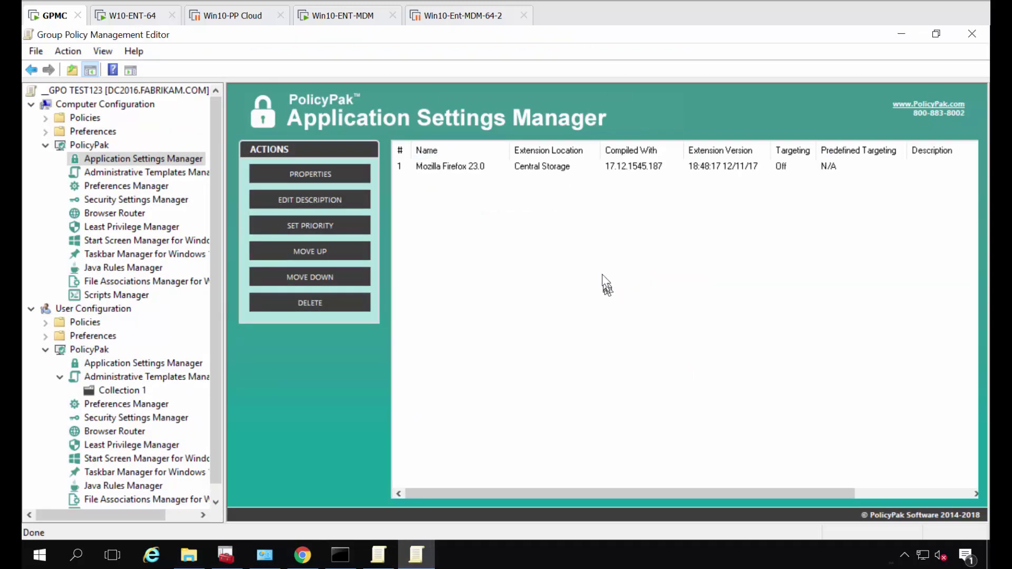
click(470, 167)
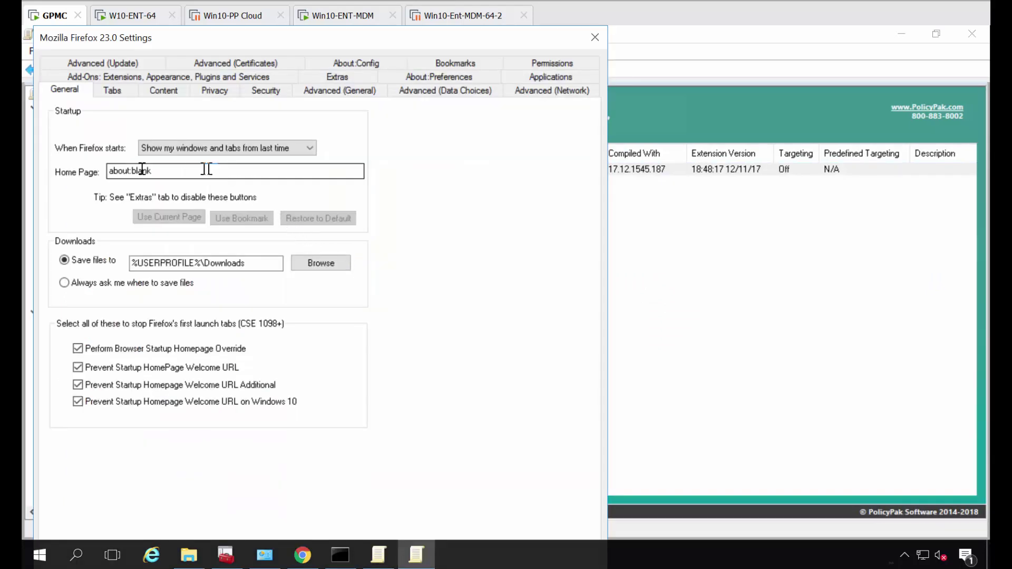
double_click(142, 167)
text(www.abc.com)
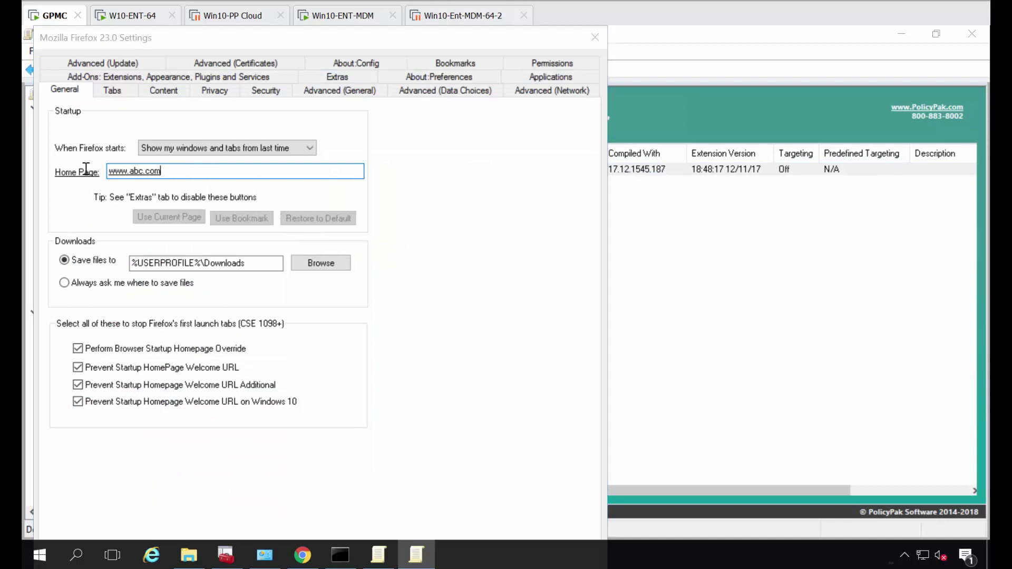
key(Return)
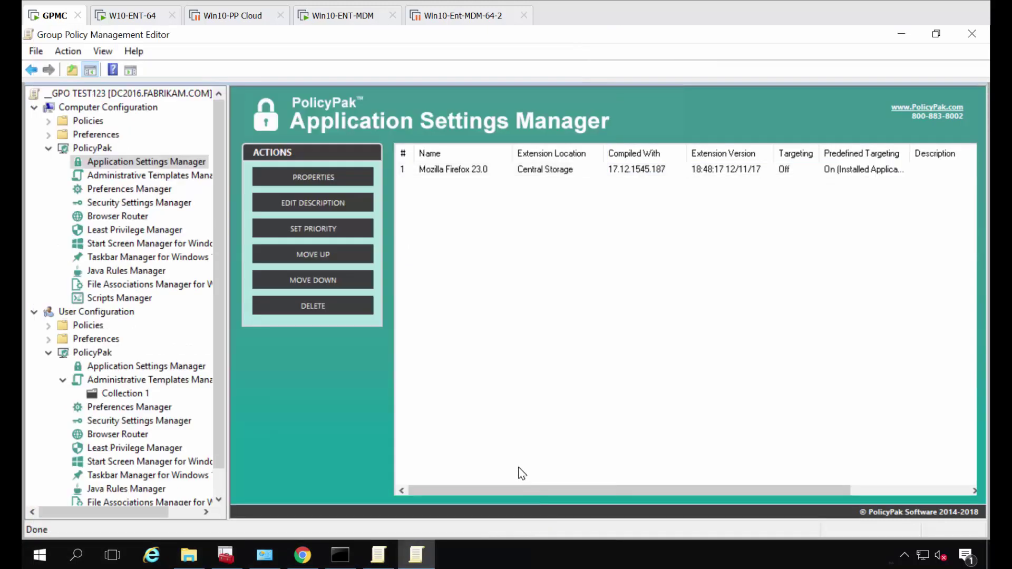
- Export the Mozilla Firefox 23.0 entry's settings to an XMLData file named PP-FF-EXP1 on the Desktop
right_click(457, 172)
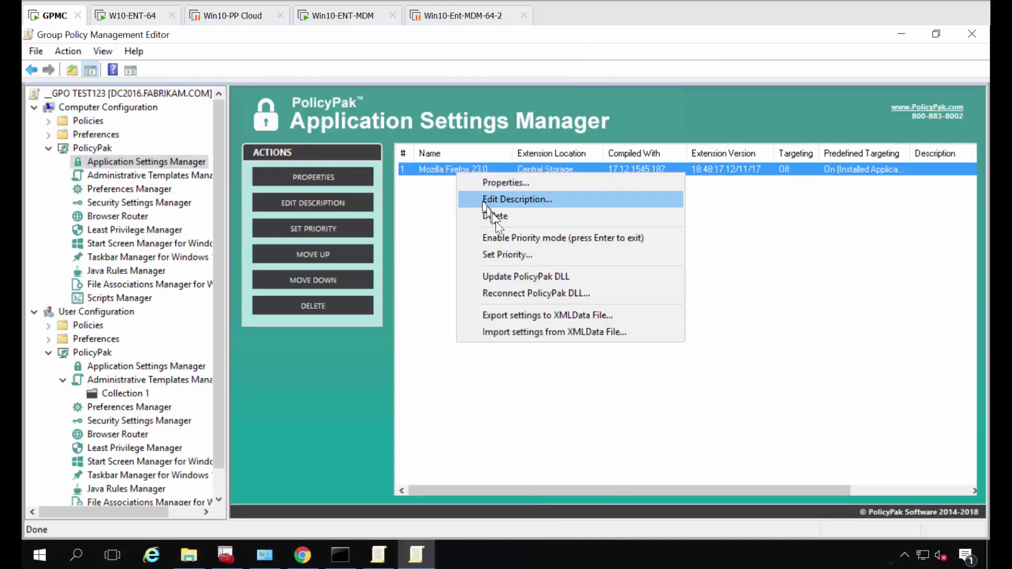
click(609, 318)
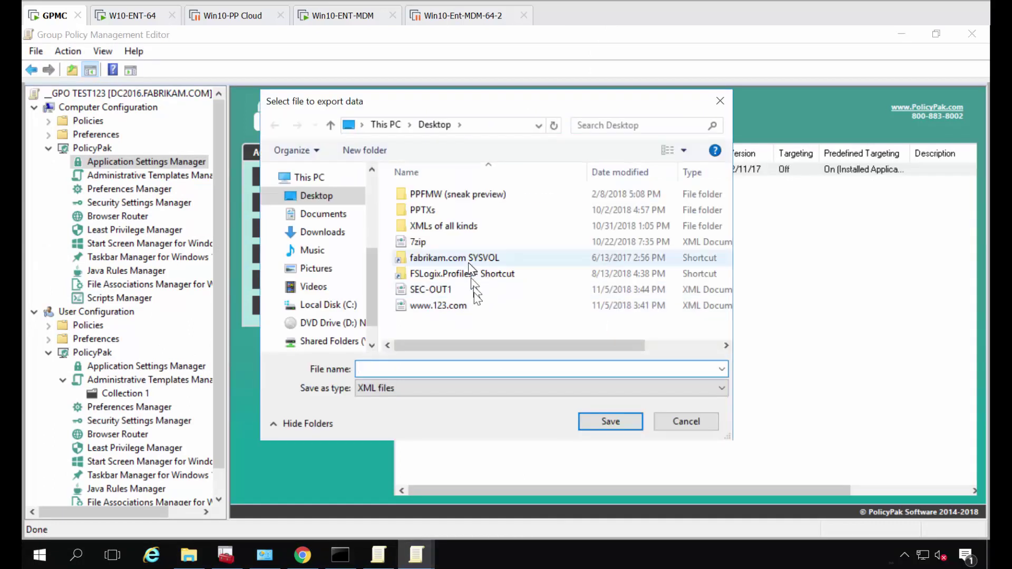
text(PP-FF-EXP)
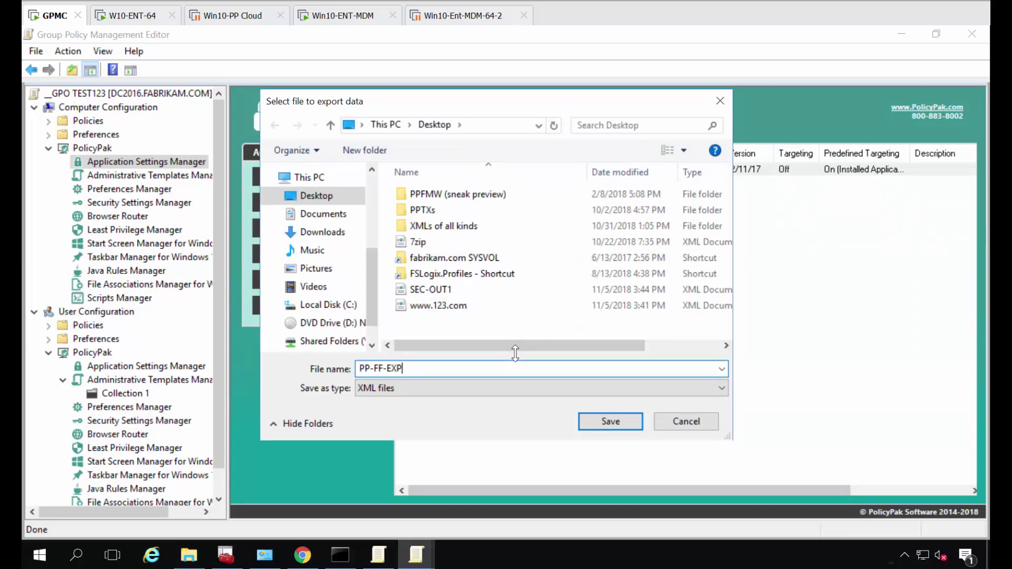
key(Return)
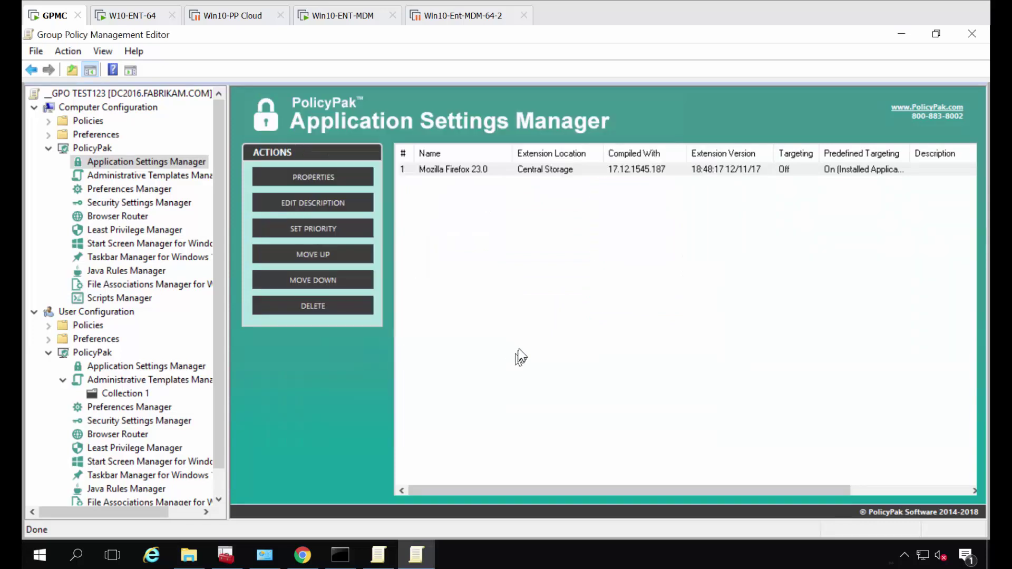
- Open the exported PP-FF-EXP1 file from the desktop in Notepad and copy all of its text
key(super+d)
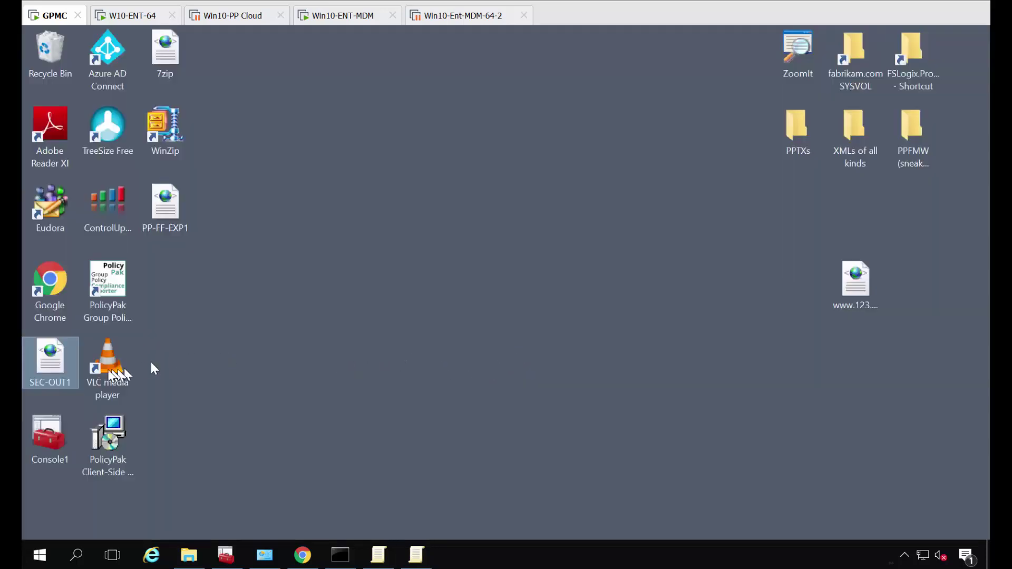
click(166, 199)
right_click(166, 199)
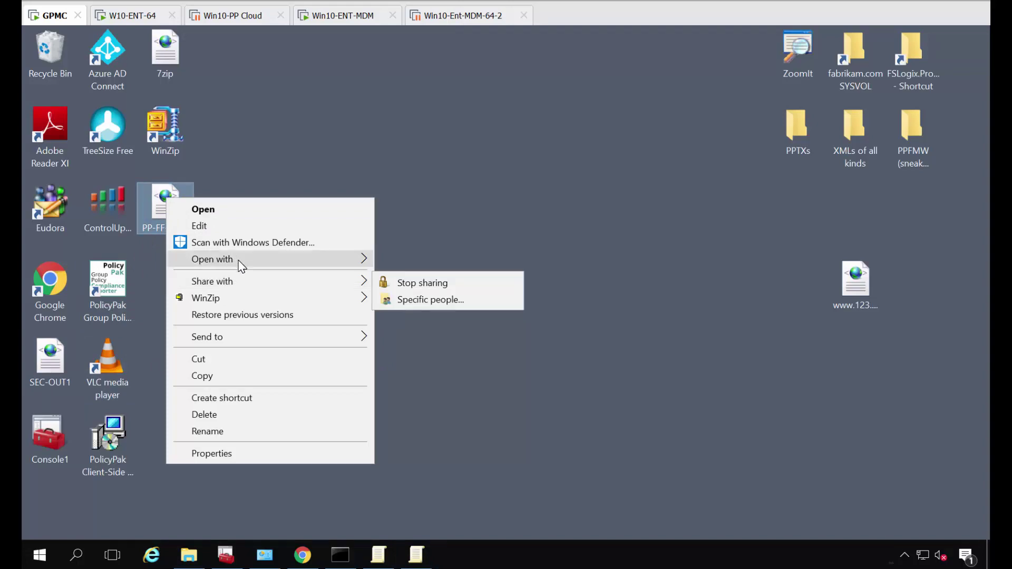
mouse_move(240, 258)
click(448, 295)
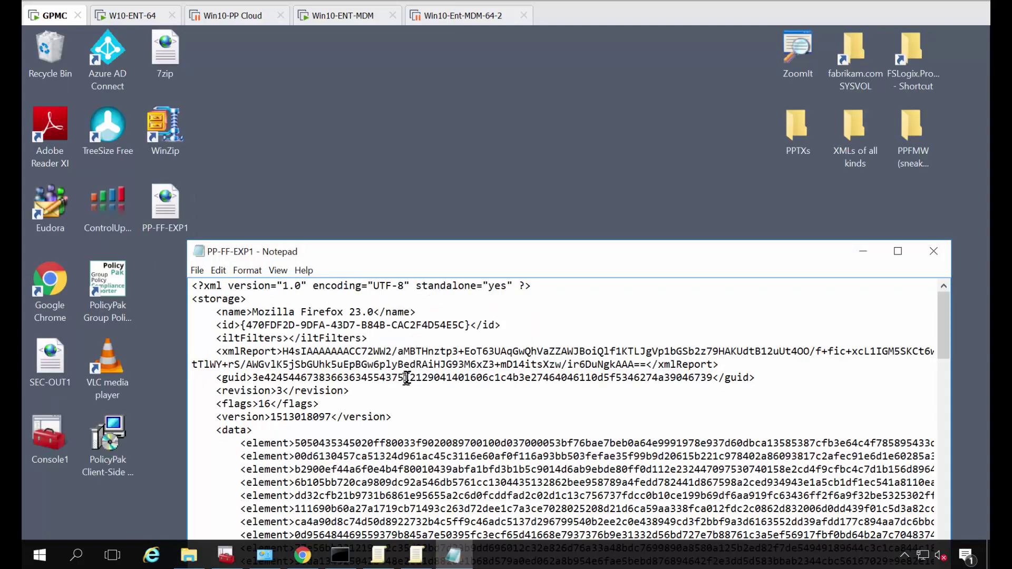
key(ctrl+a)
right_click(390, 339)
click(421, 387)
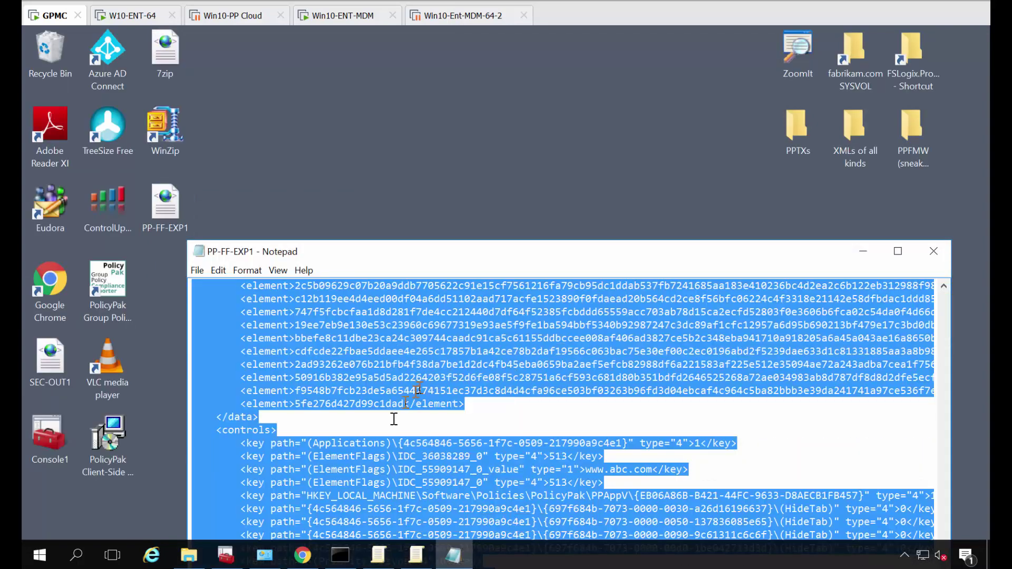
- Upload the copied Firefox XML to PolicyPak Cloud with the description "PPAM : FF 23 and later"
click(302, 555)
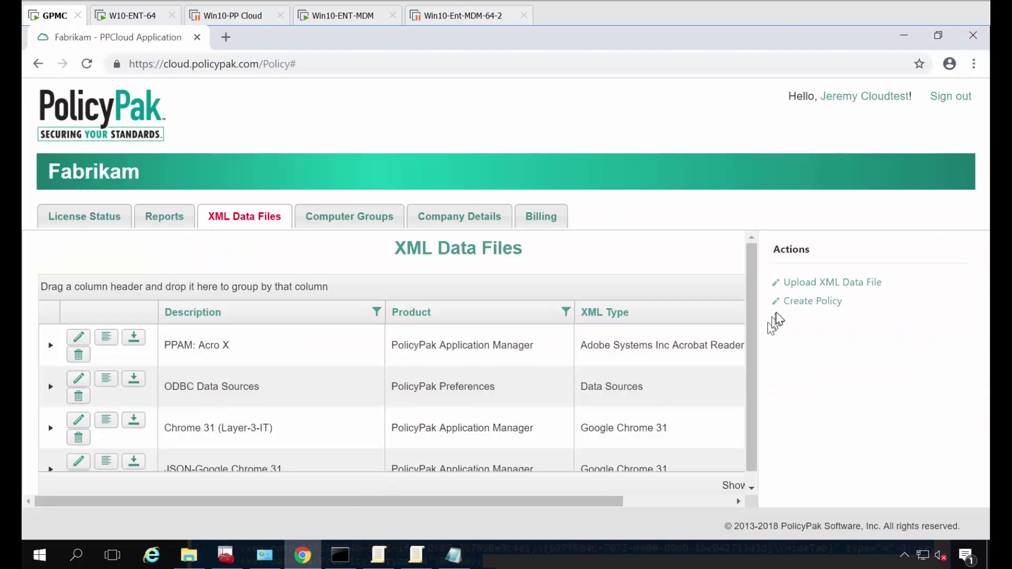
click(812, 283)
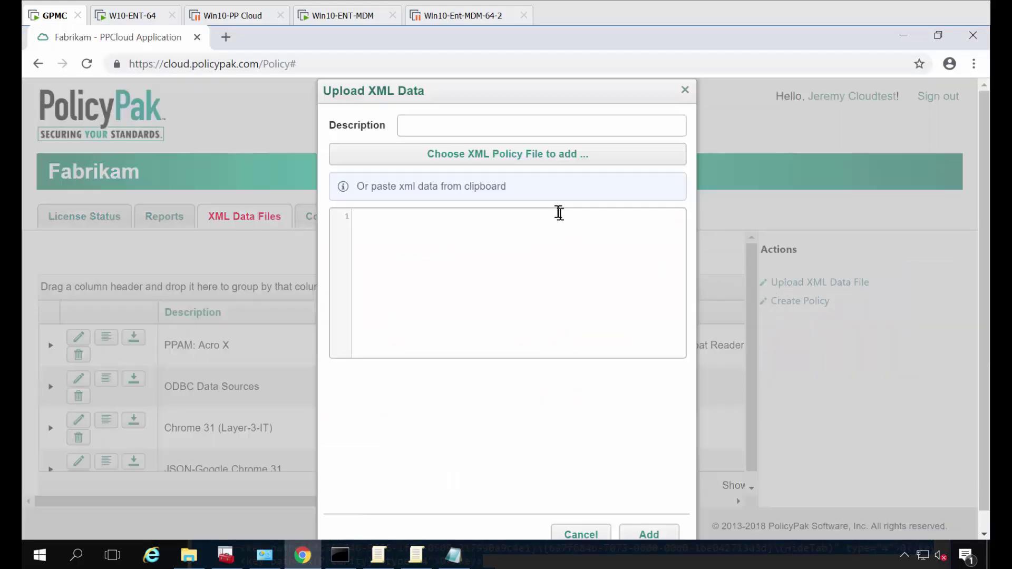
key(ctrl+v)
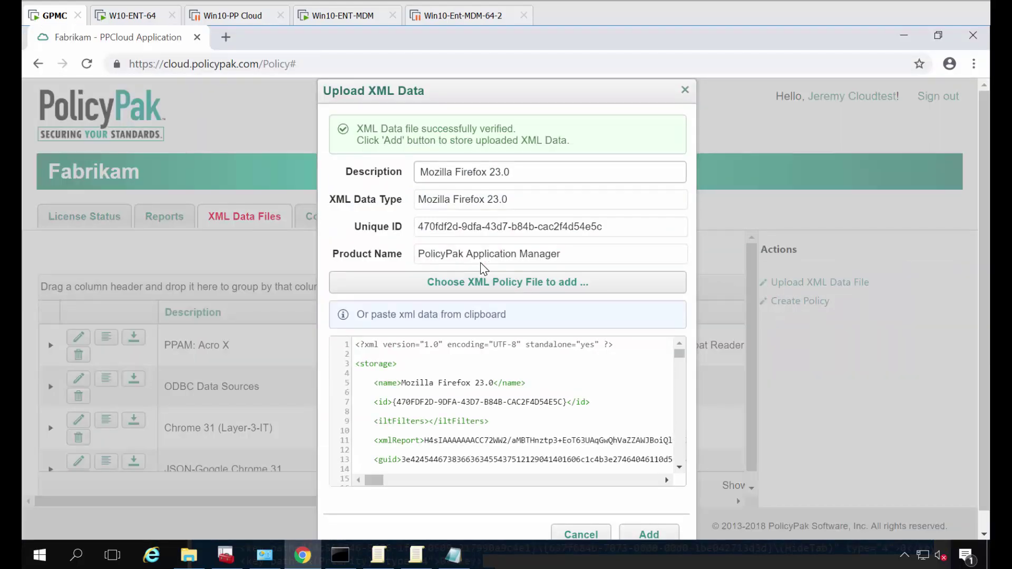
drag(519, 169, 400, 164)
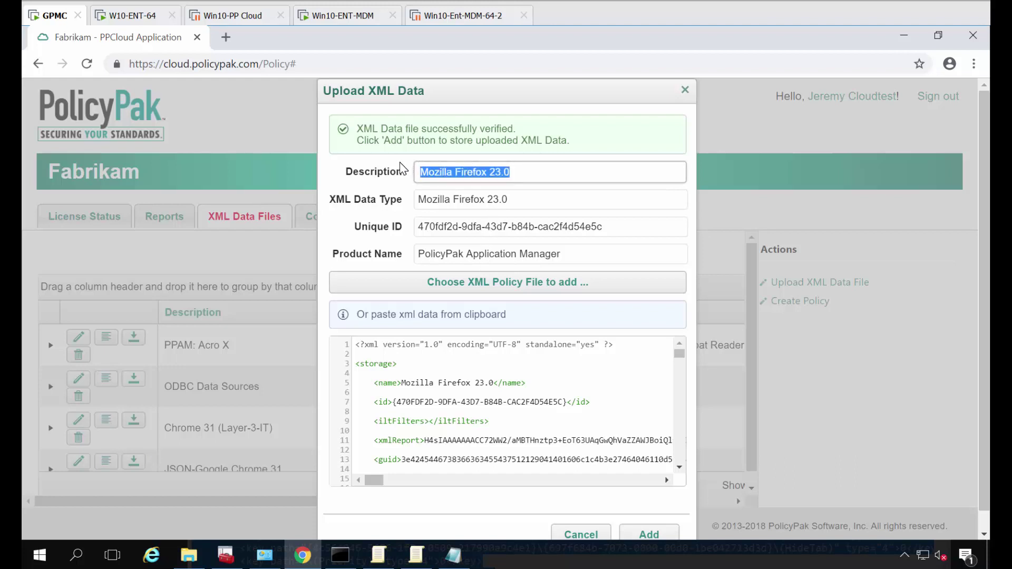
text(PPAM : FF 23 and later)
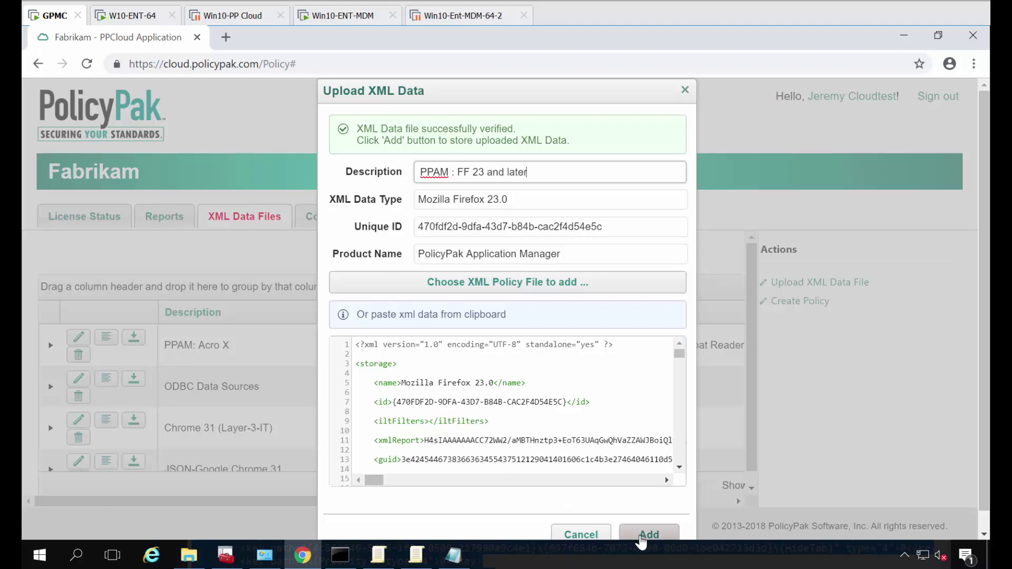
click(645, 535)
click(642, 537)
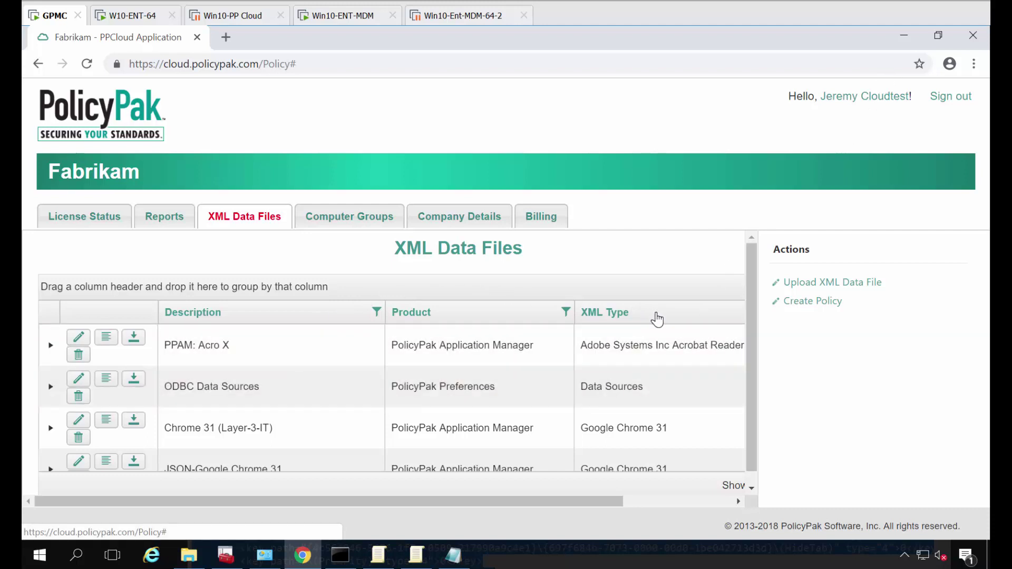
- Look through the Desktop's XML files with the upload dialog's option for choosing a policy file, and close both dialogs without adding anything
click(810, 284)
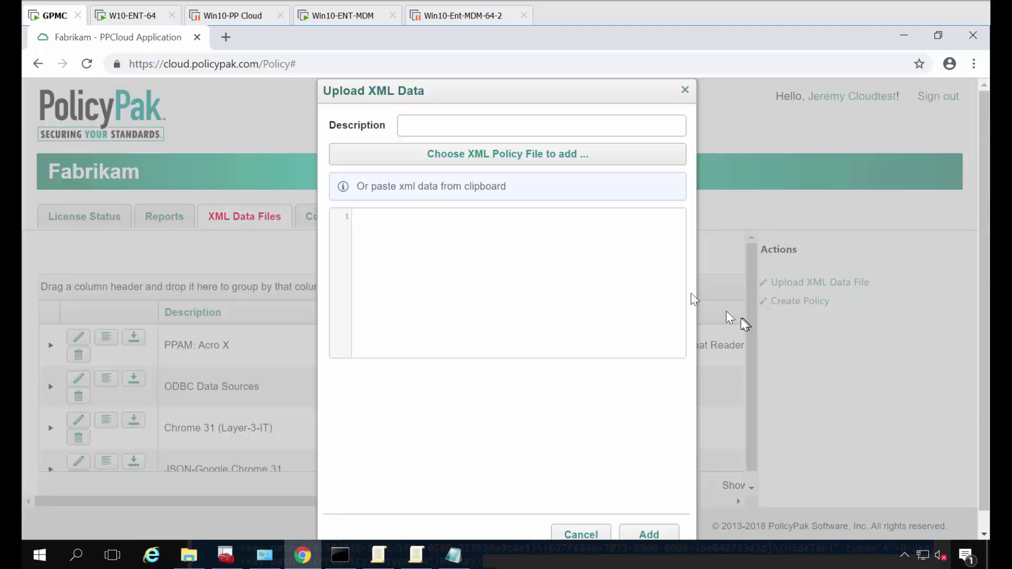
click(486, 166)
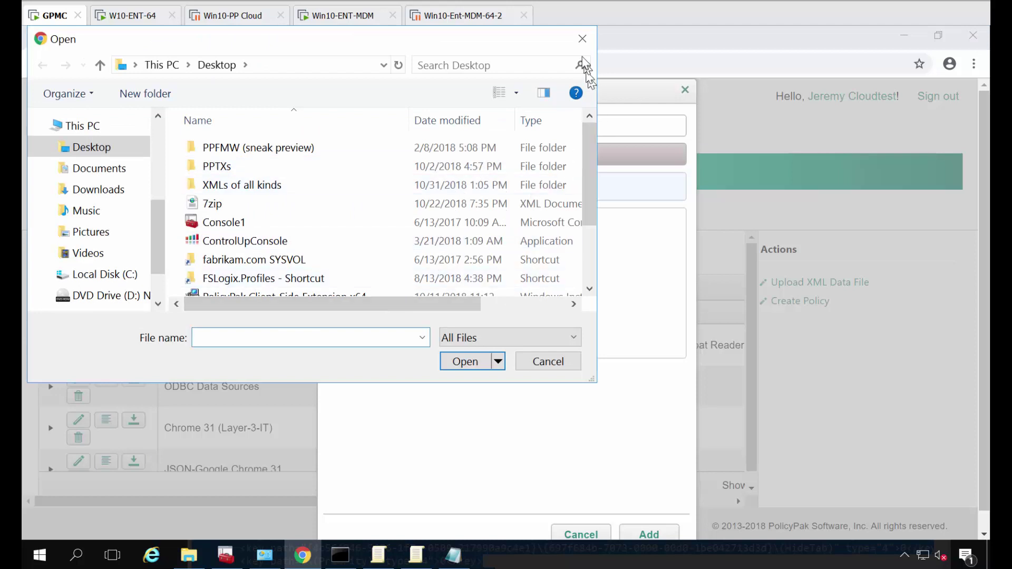
scroll(360, 240, down, 2)
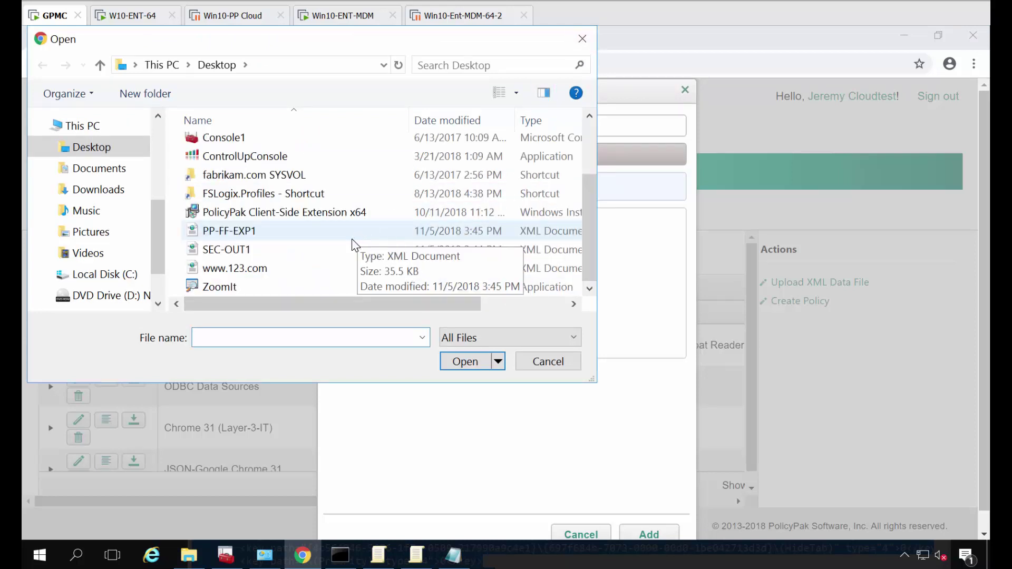
click(582, 38)
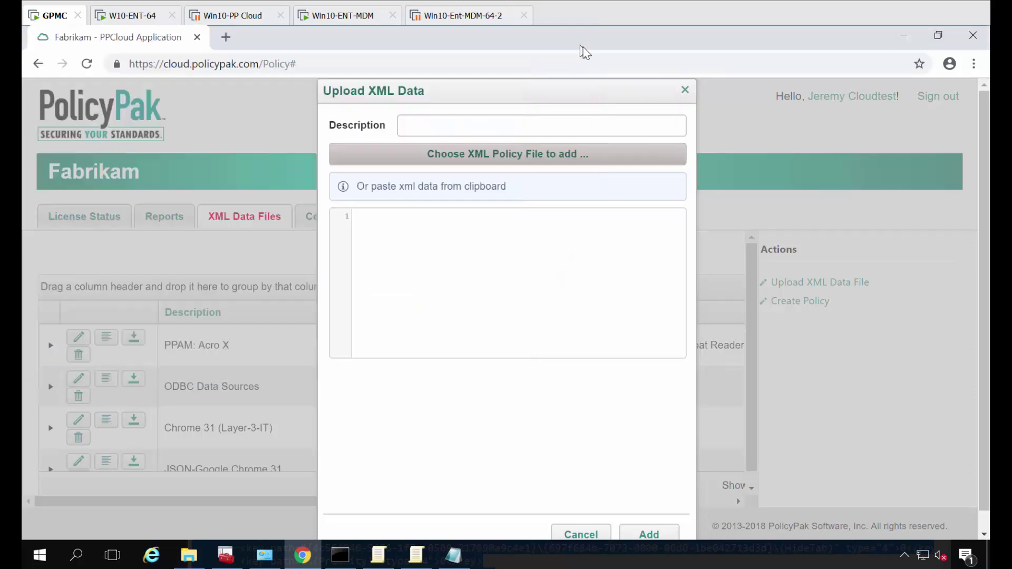
click(685, 93)
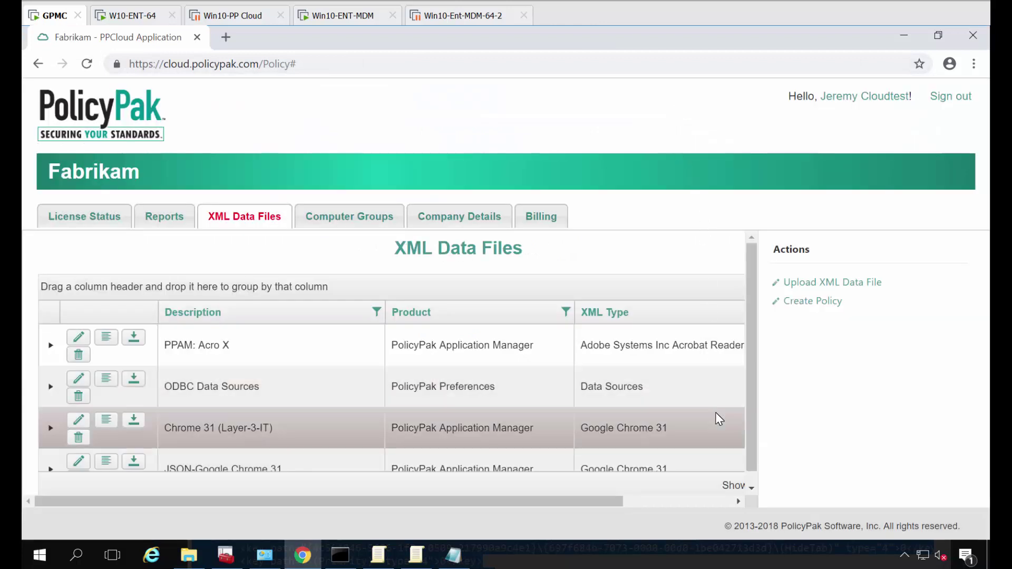